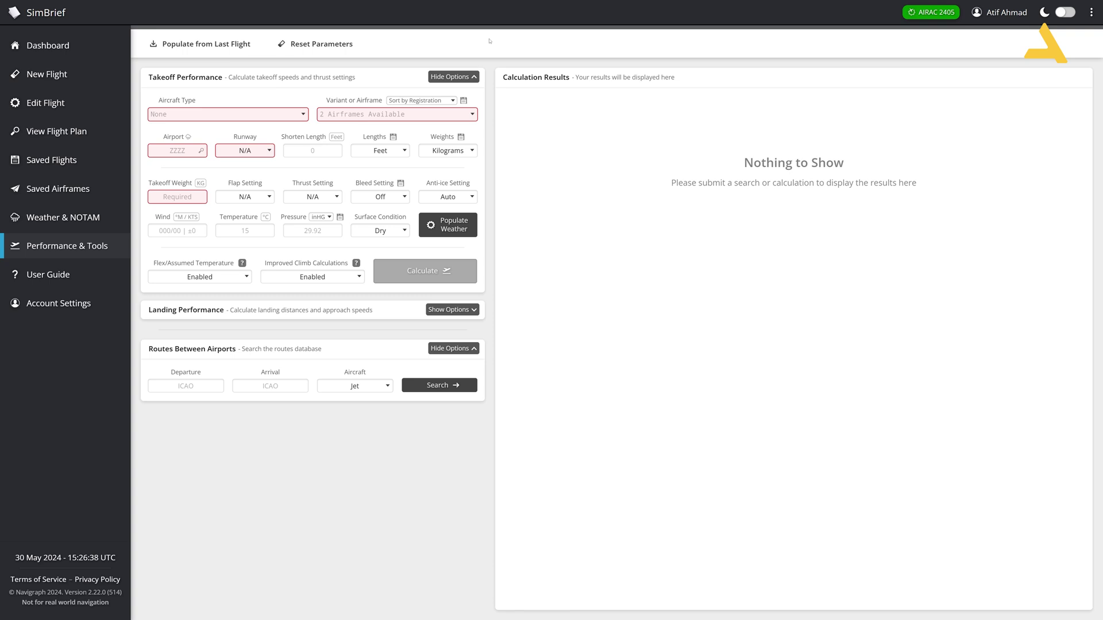
Collapse the Takeoff Performance section so only Routes Between Airports stays open.
click(462, 77)
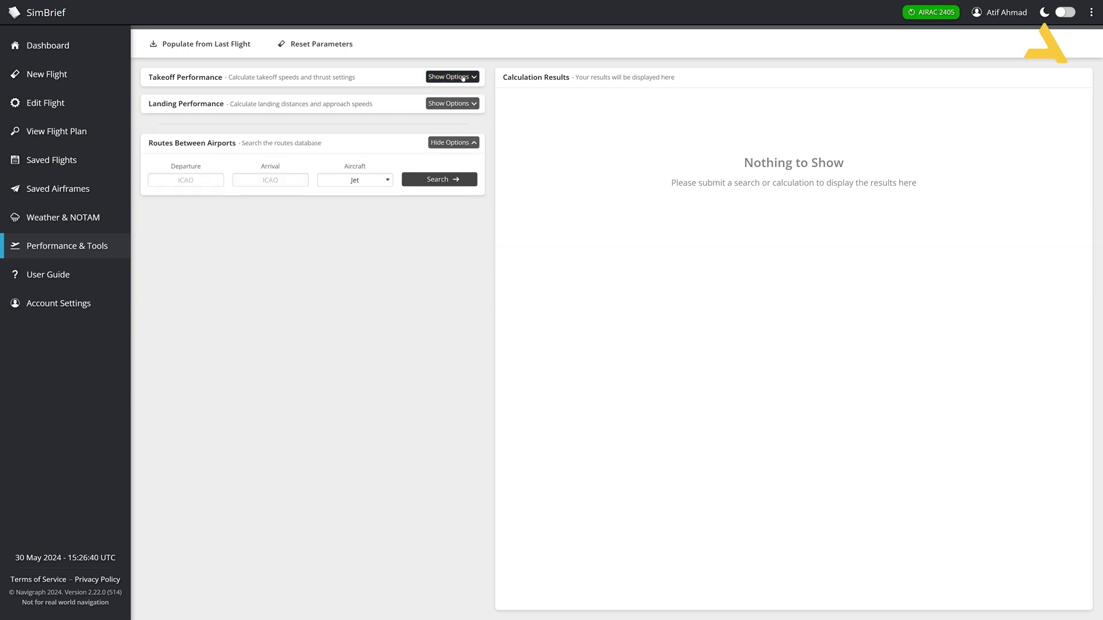
Populate the form from the last flight (A320-251N, OTHH 16L, 68436 kg), keeping the Default variant.
click(195, 49)
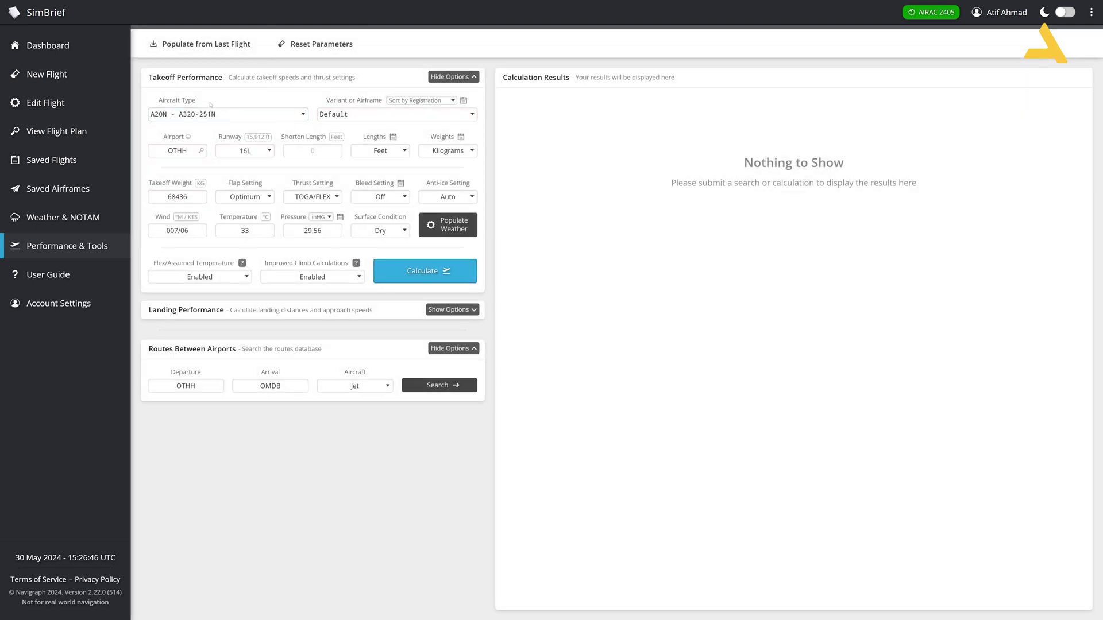
click(338, 119)
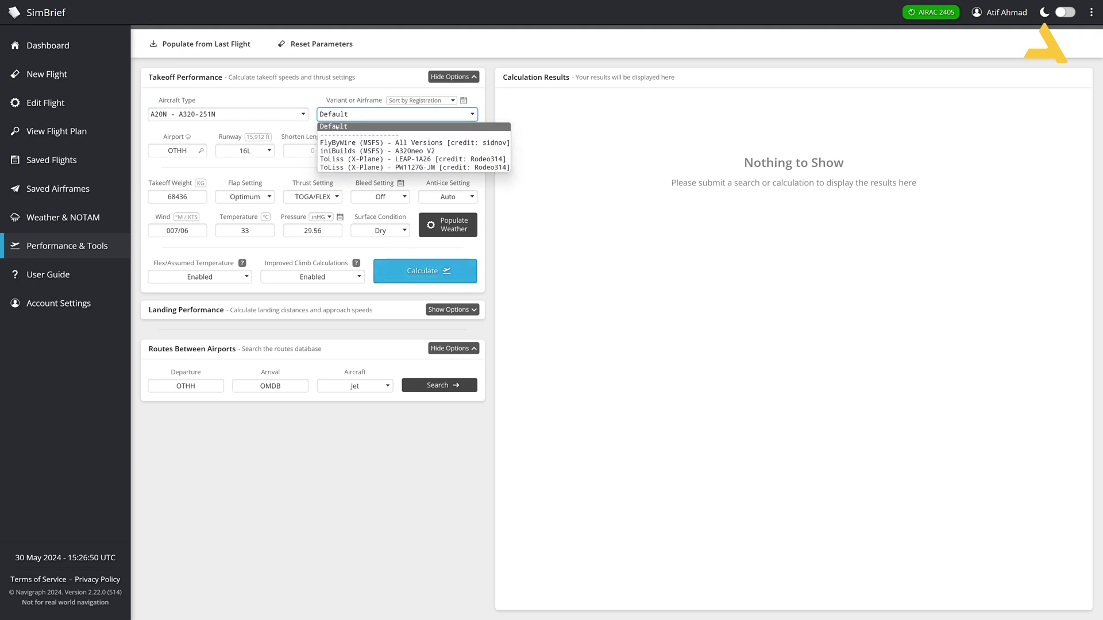
click(337, 126)
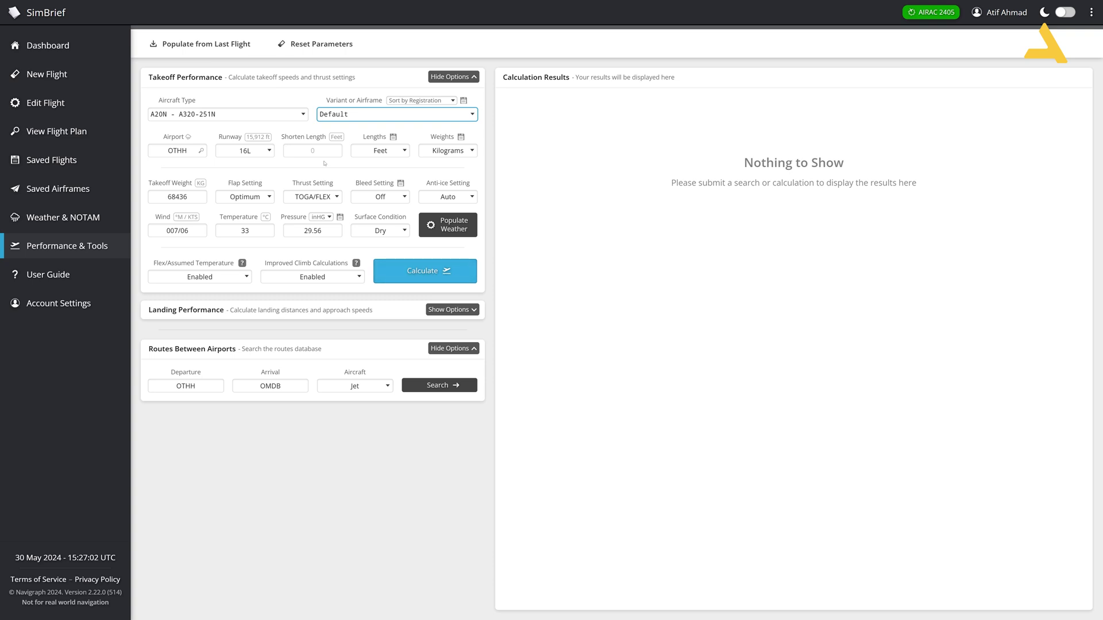
click(406, 150)
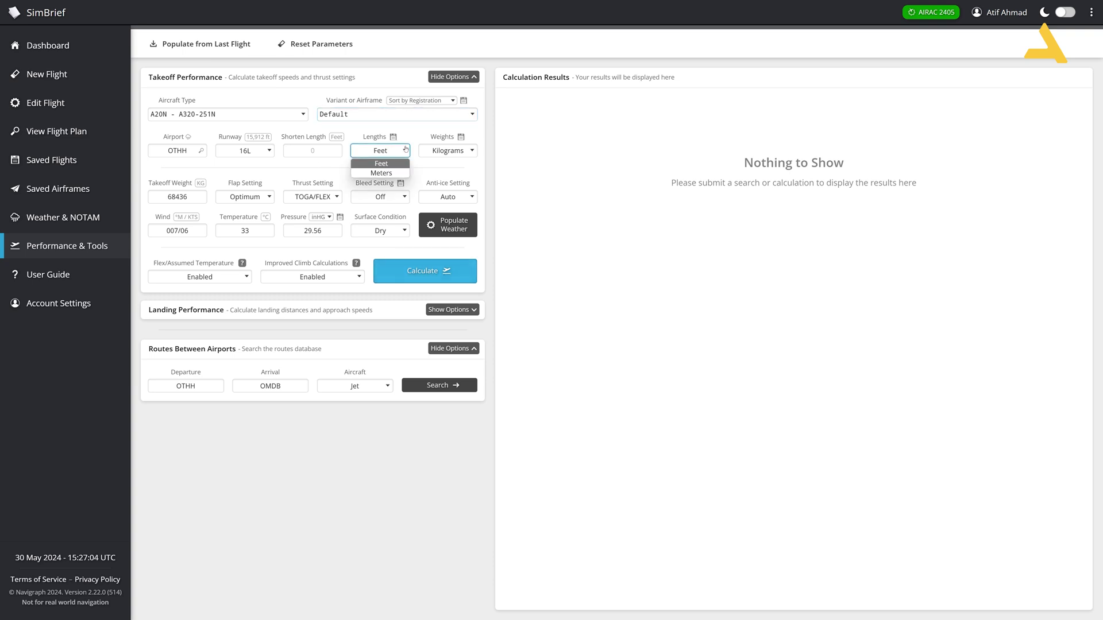
click(381, 163)
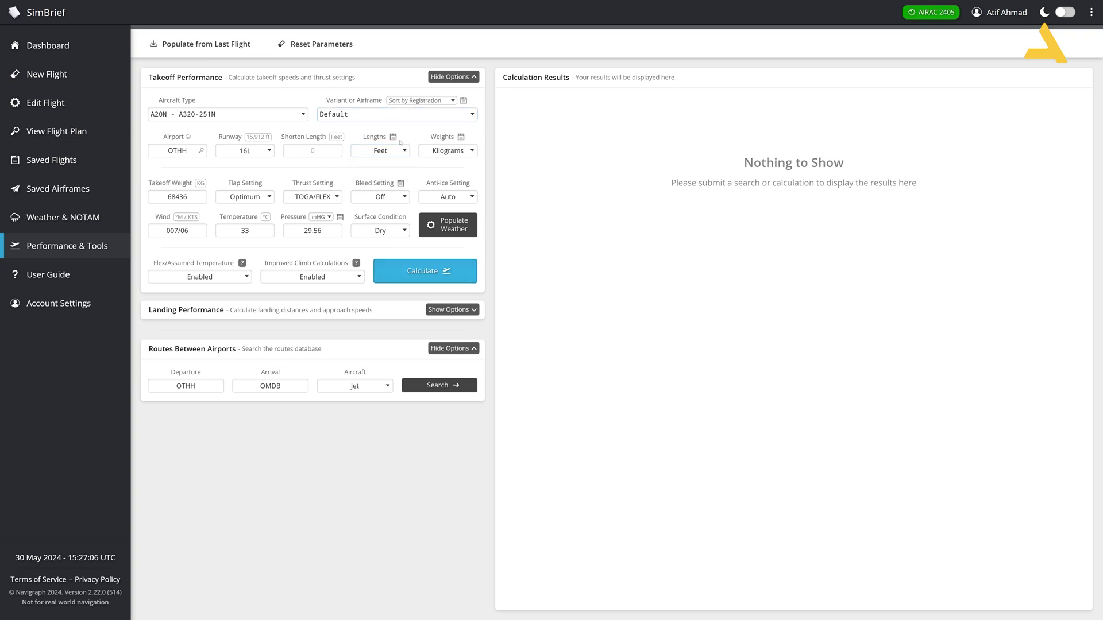
click(322, 146)
click(311, 166)
click(472, 152)
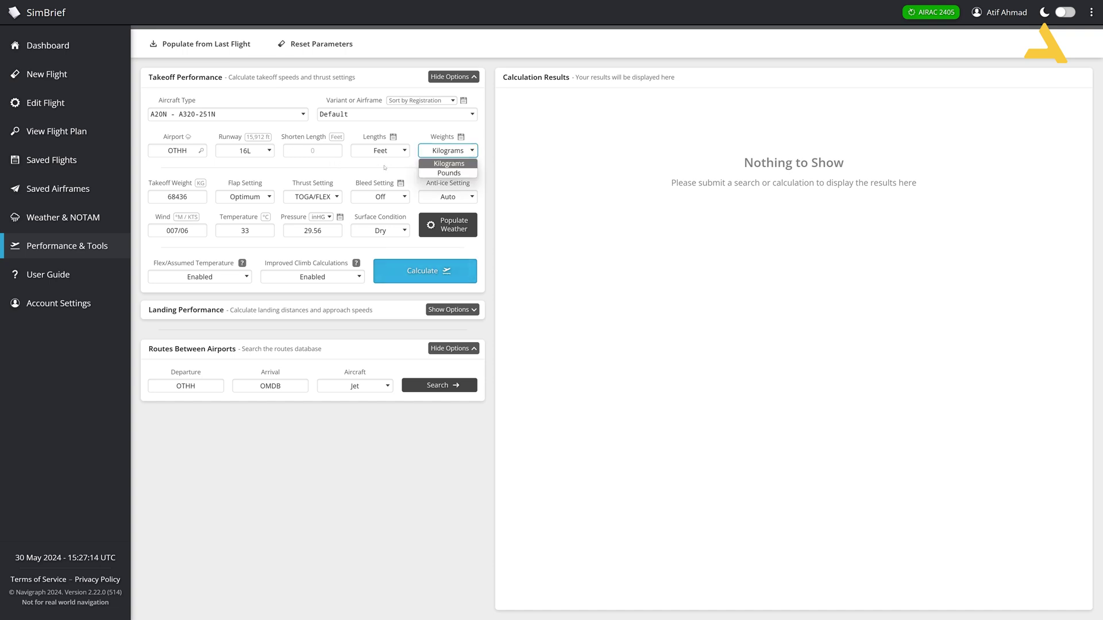
click(369, 169)
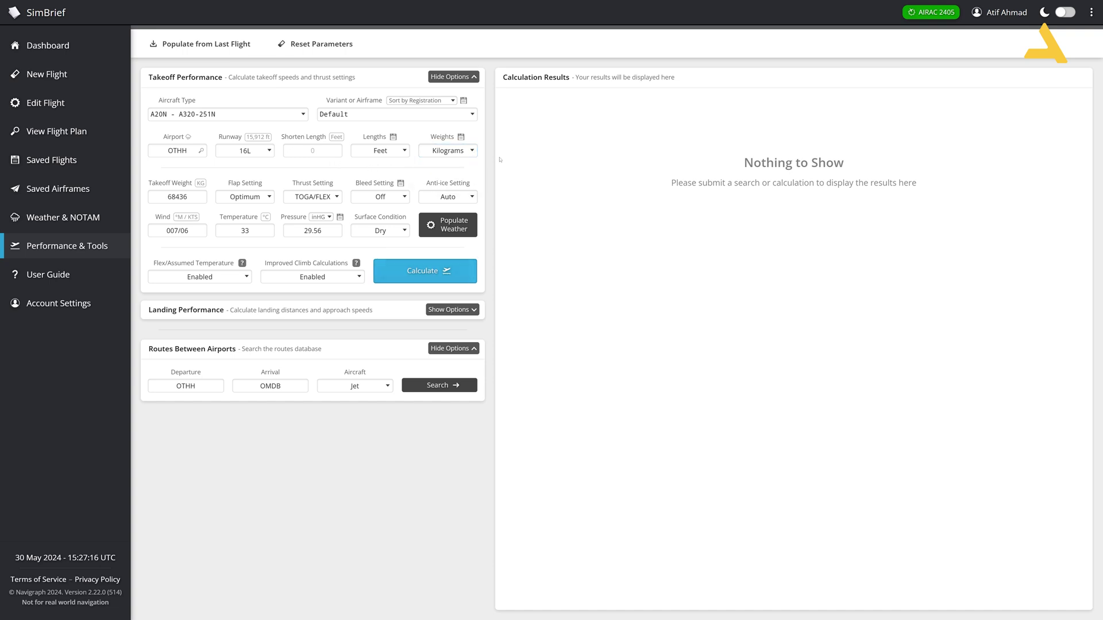
click(175, 197)
click(224, 212)
click(268, 196)
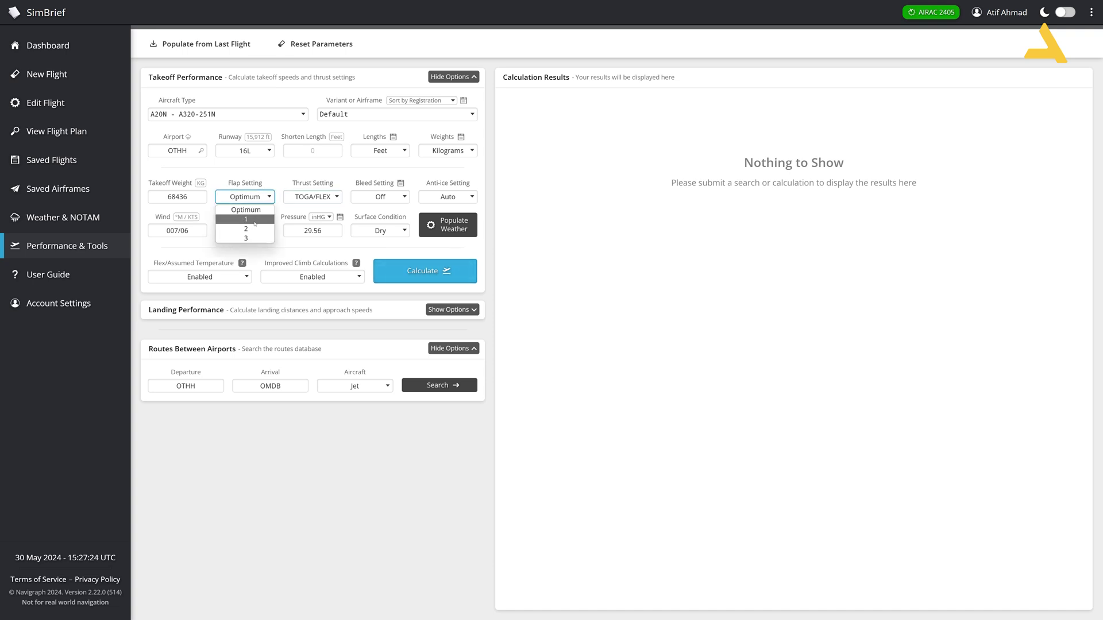
click(271, 185)
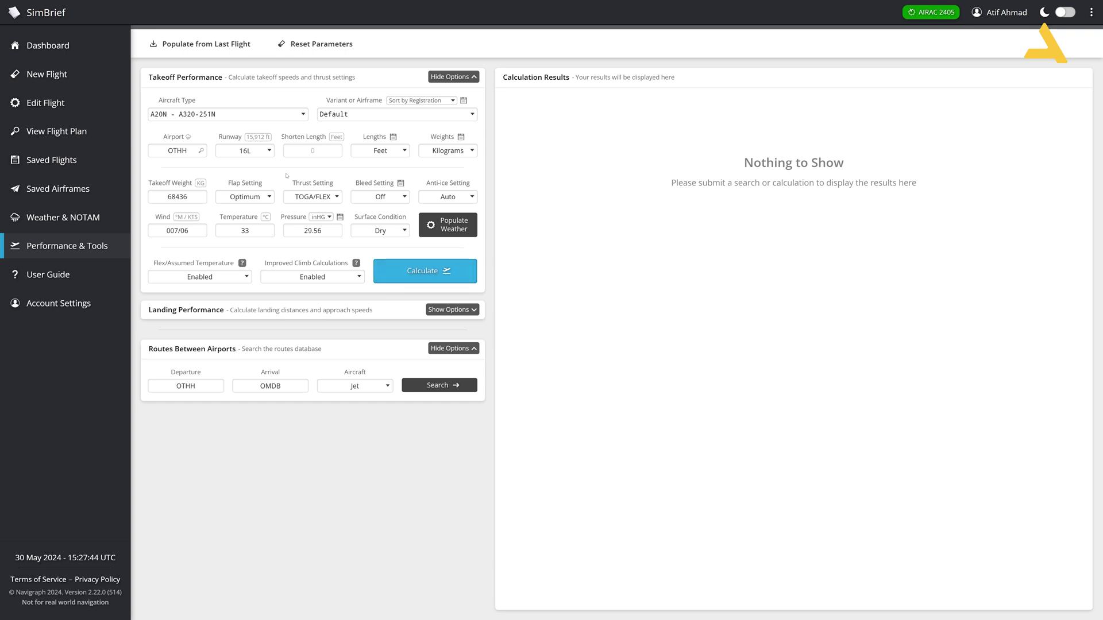
click(270, 198)
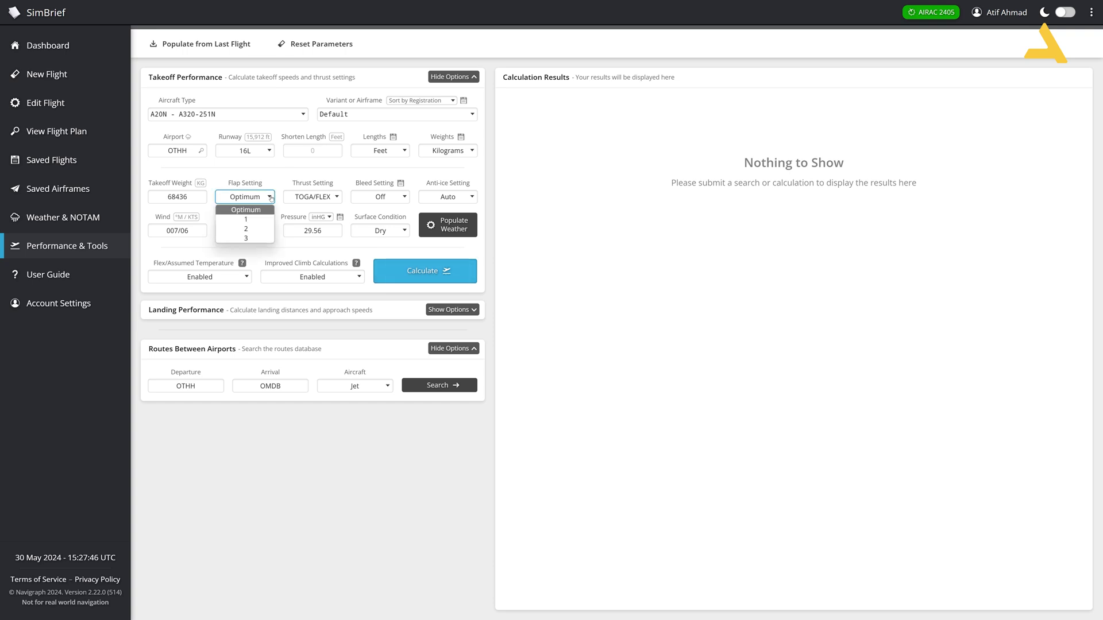
click(277, 183)
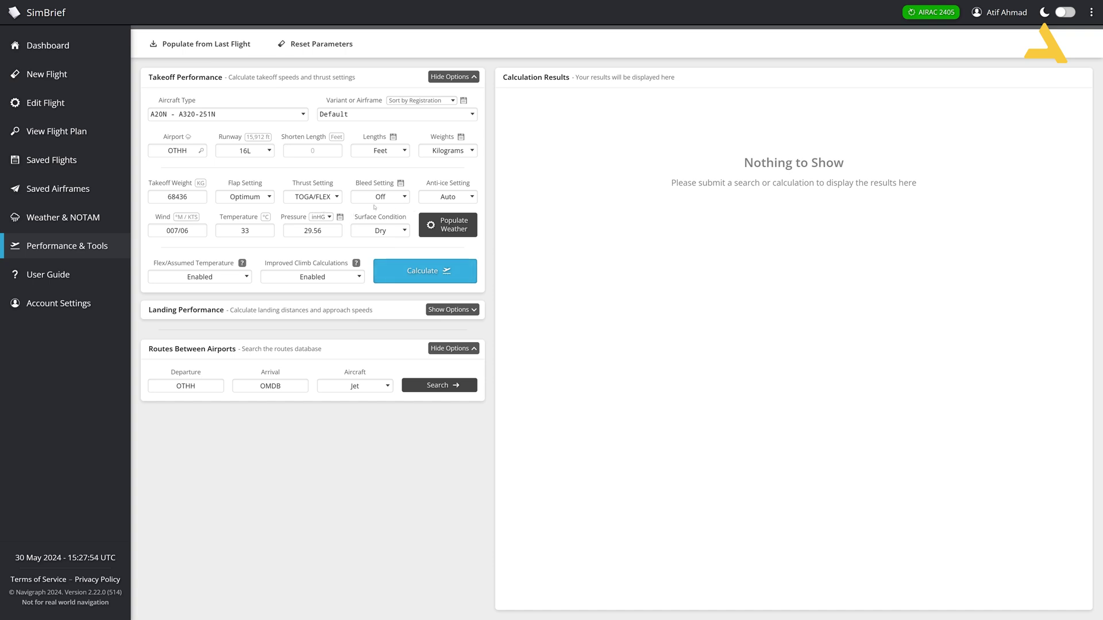
click(471, 201)
click(459, 219)
click(474, 199)
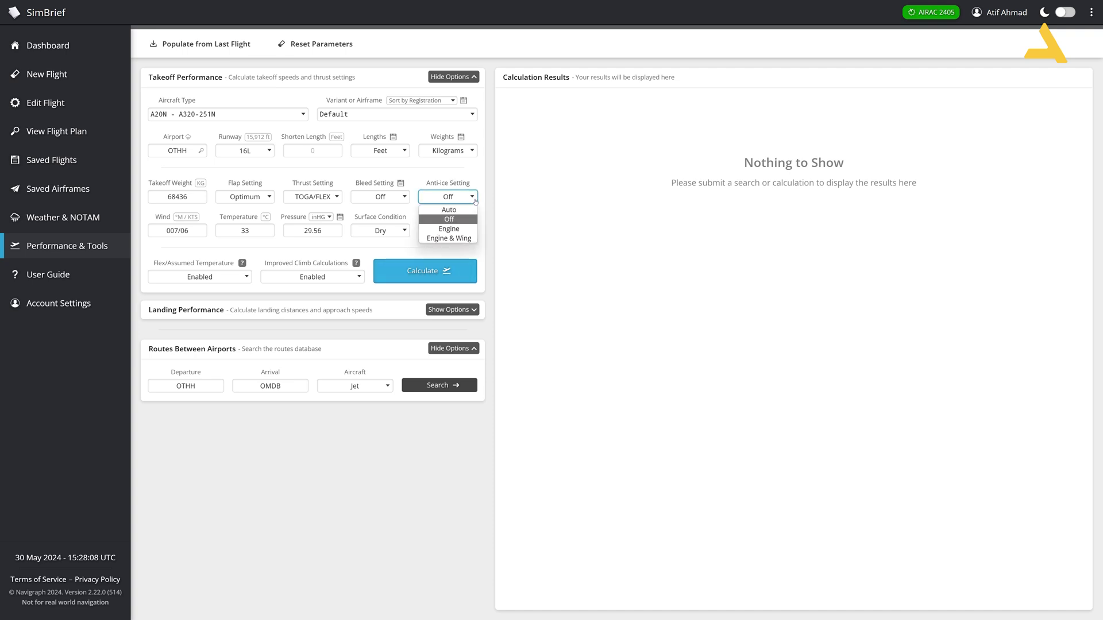
click(448, 209)
click(475, 201)
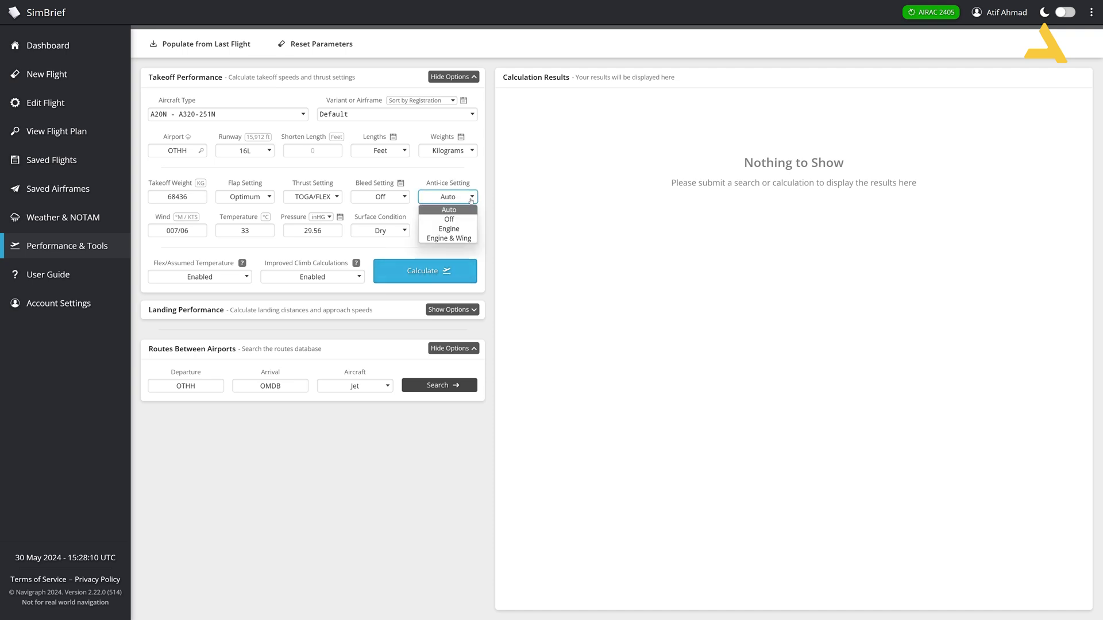
click(463, 238)
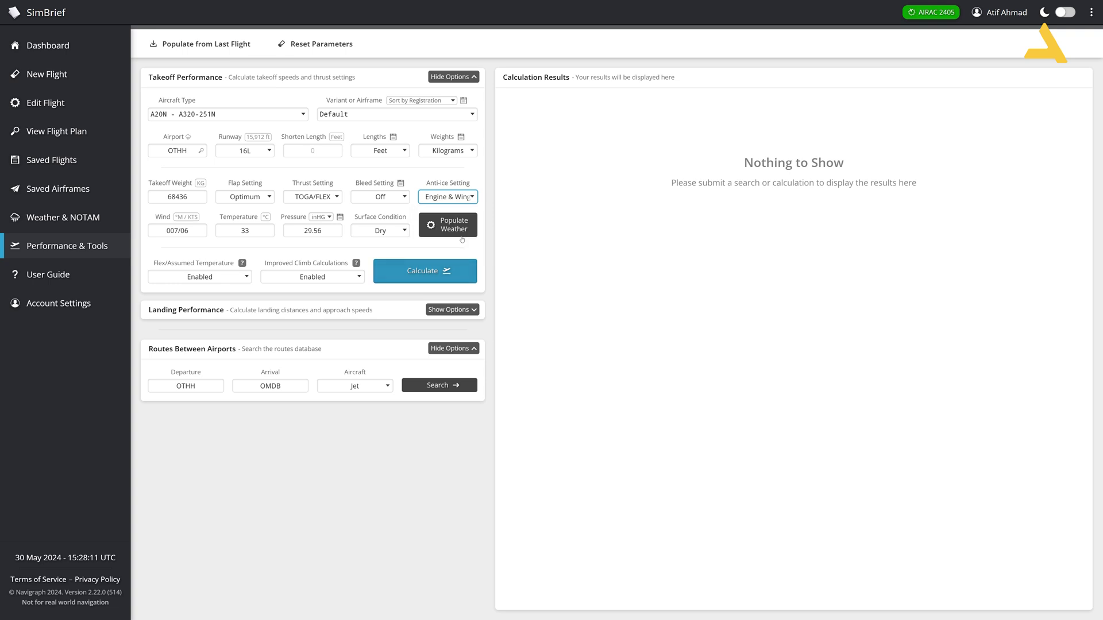
click(472, 200)
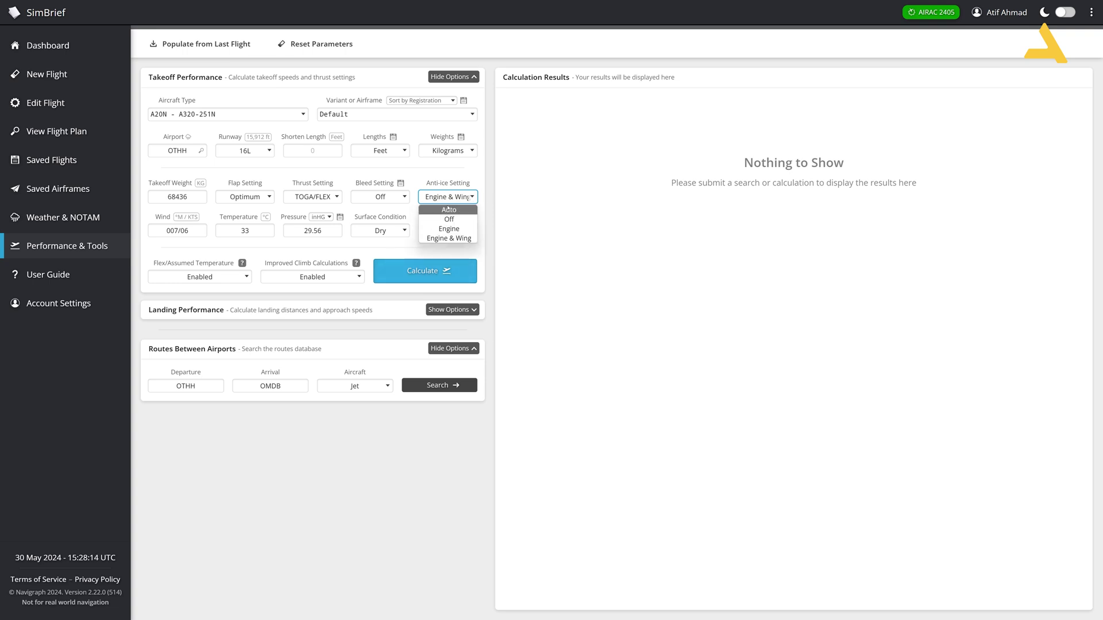
click(447, 209)
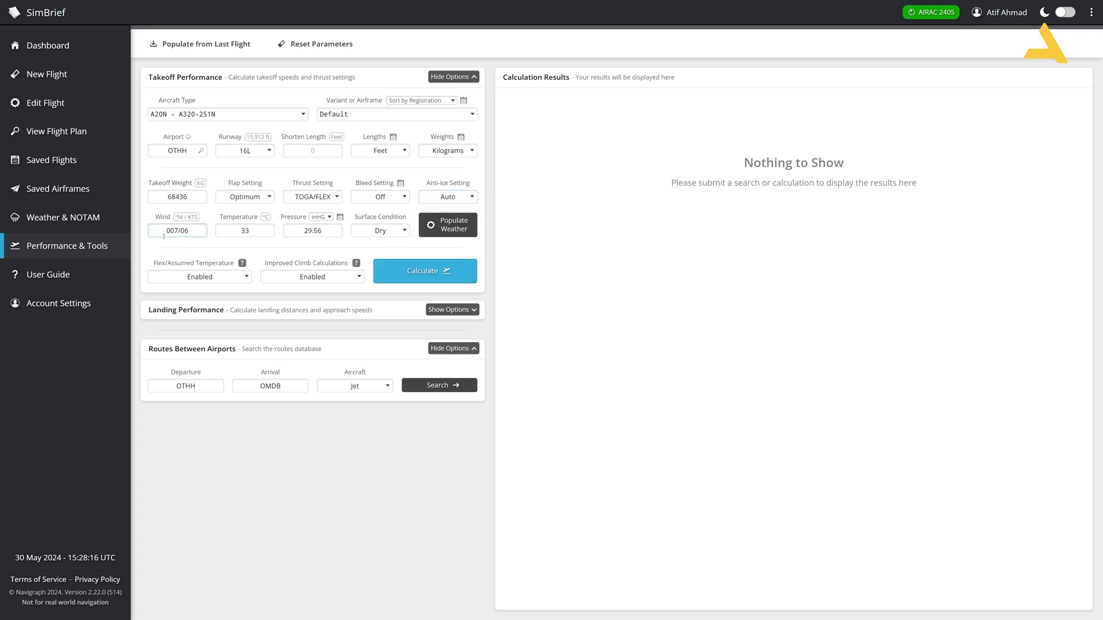
click(454, 230)
click(326, 217)
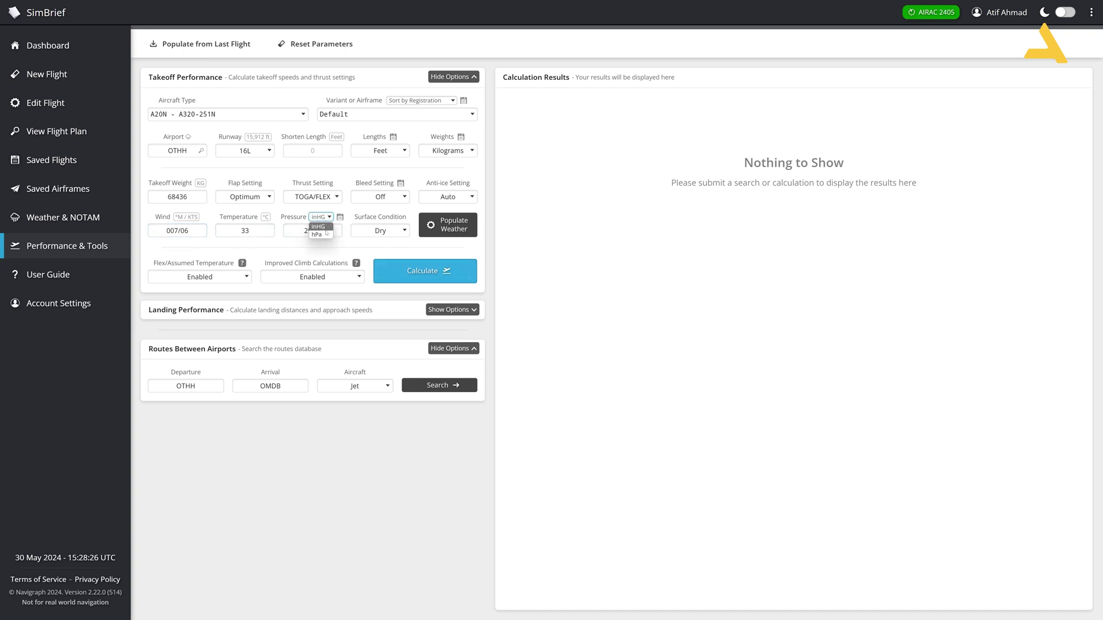
click(329, 246)
click(322, 217)
click(325, 238)
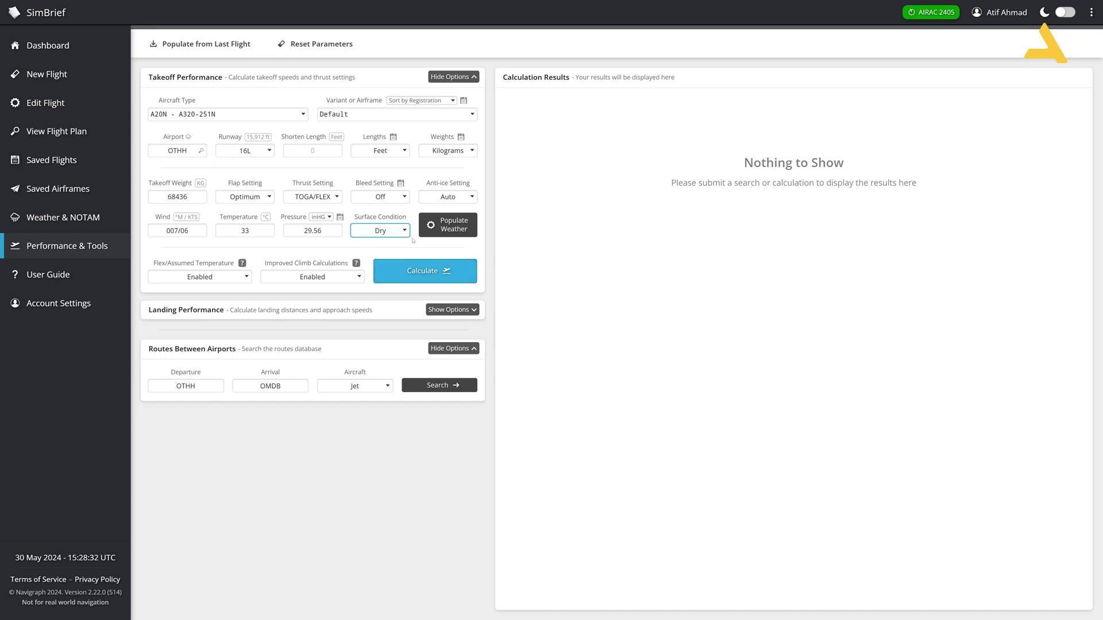
Keep Flex/Assumed Temperature and Improved Climb Calculations both set to Enabled.
click(248, 278)
click(358, 282)
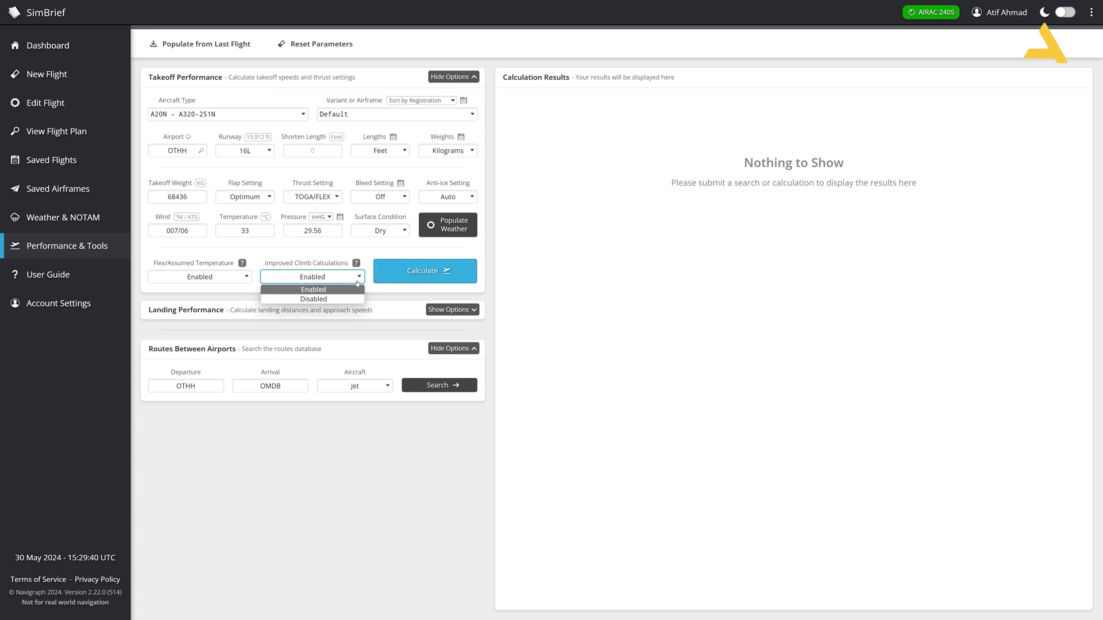
click(324, 265)
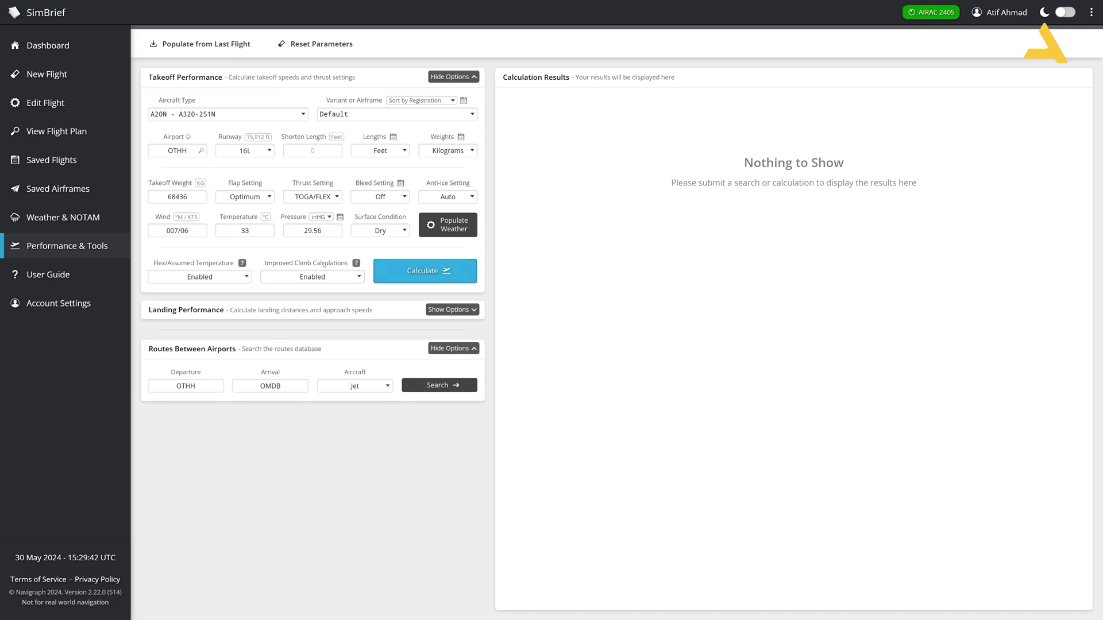
click(352, 283)
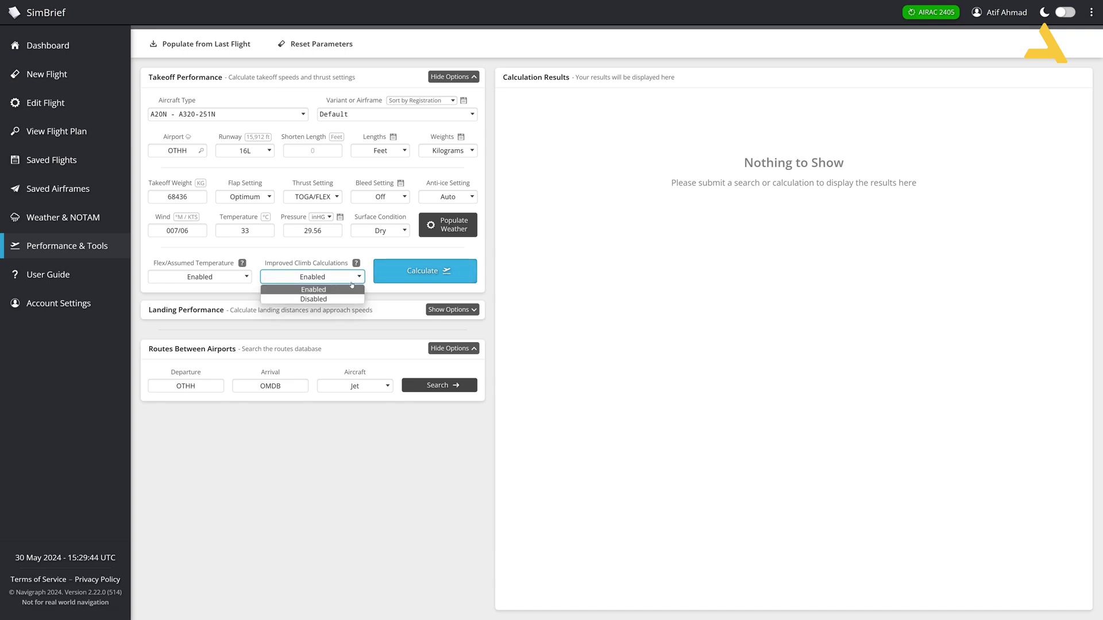
click(373, 289)
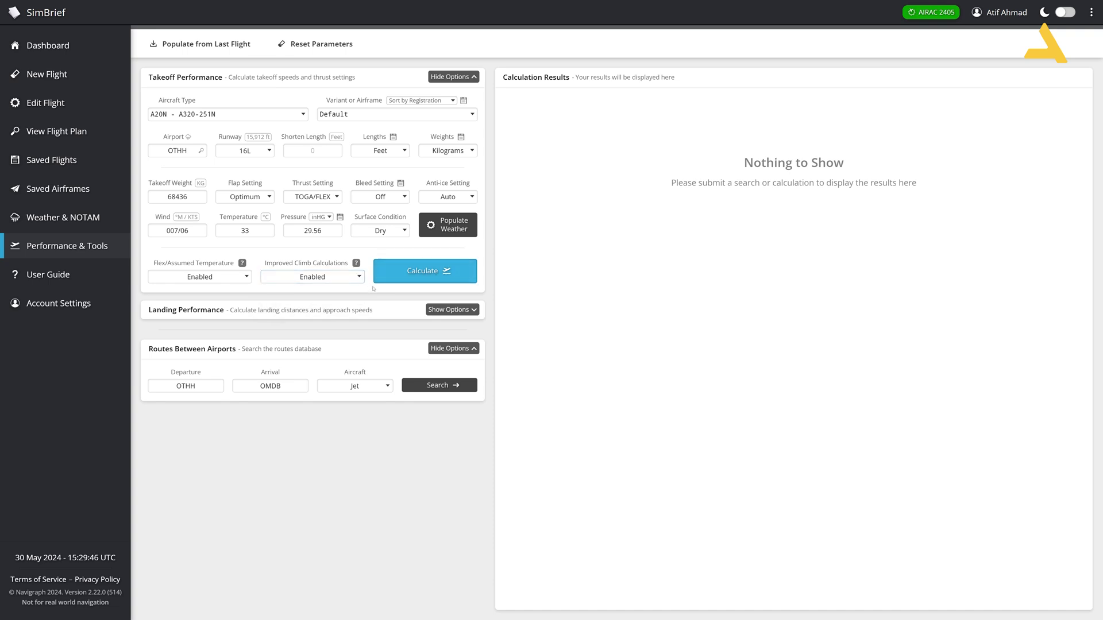
Calculate OTHH 16L takeoff performance: V1 153, VR 153, V2 154, flaps 1, flex 67.
click(460, 272)
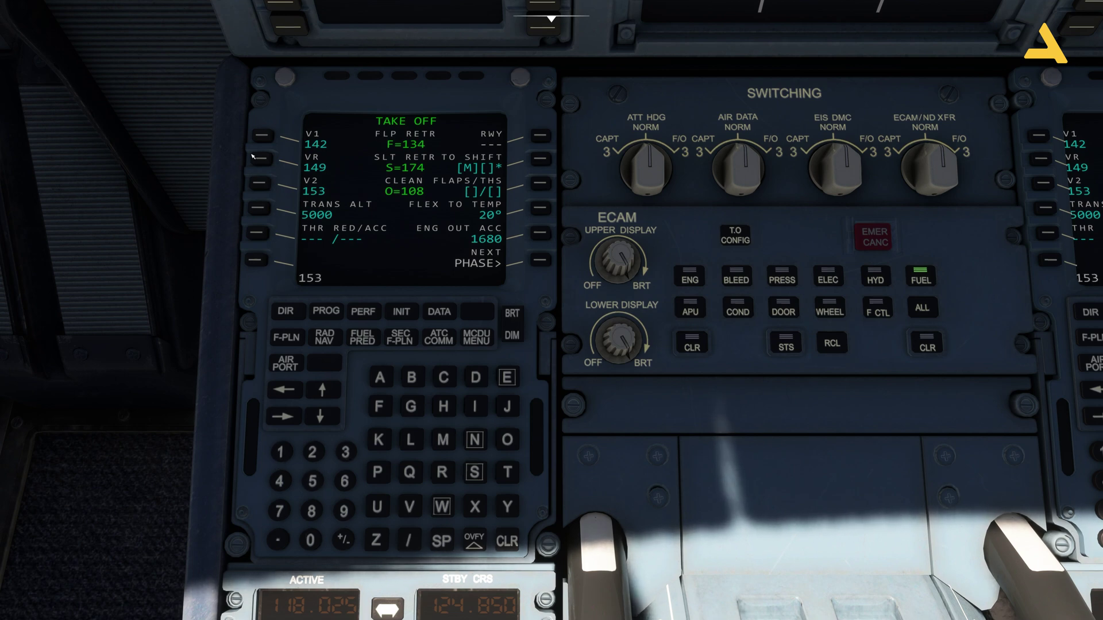
Enter V1 153, VR 153 and V2 154 on the MCDU TAKE OFF page.
click(262, 135)
click(280, 452)
click(313, 481)
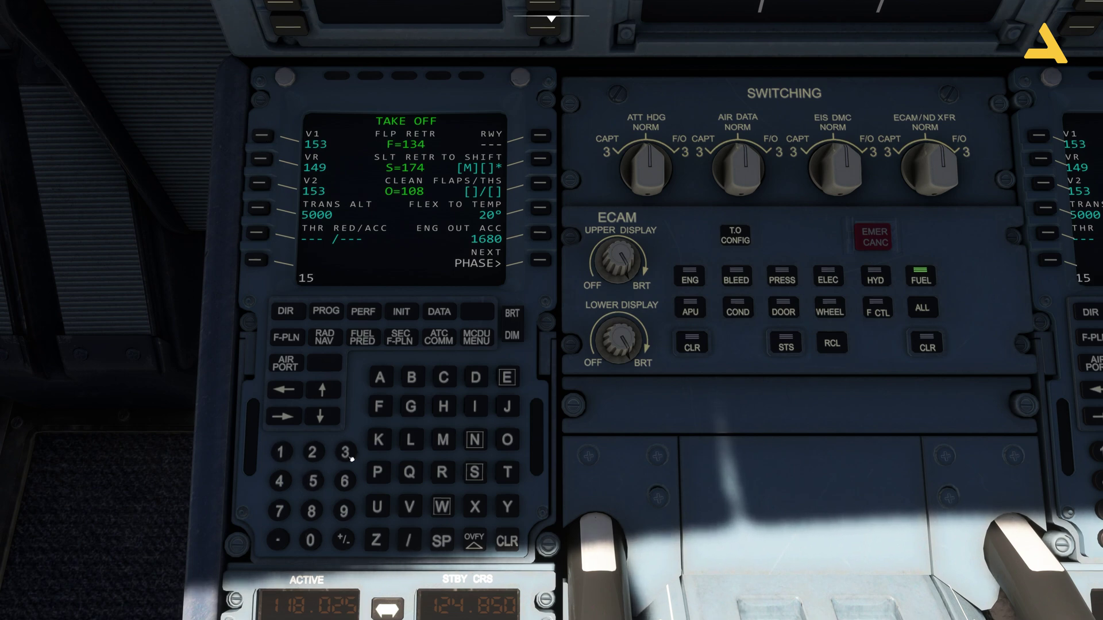
click(346, 452)
click(261, 159)
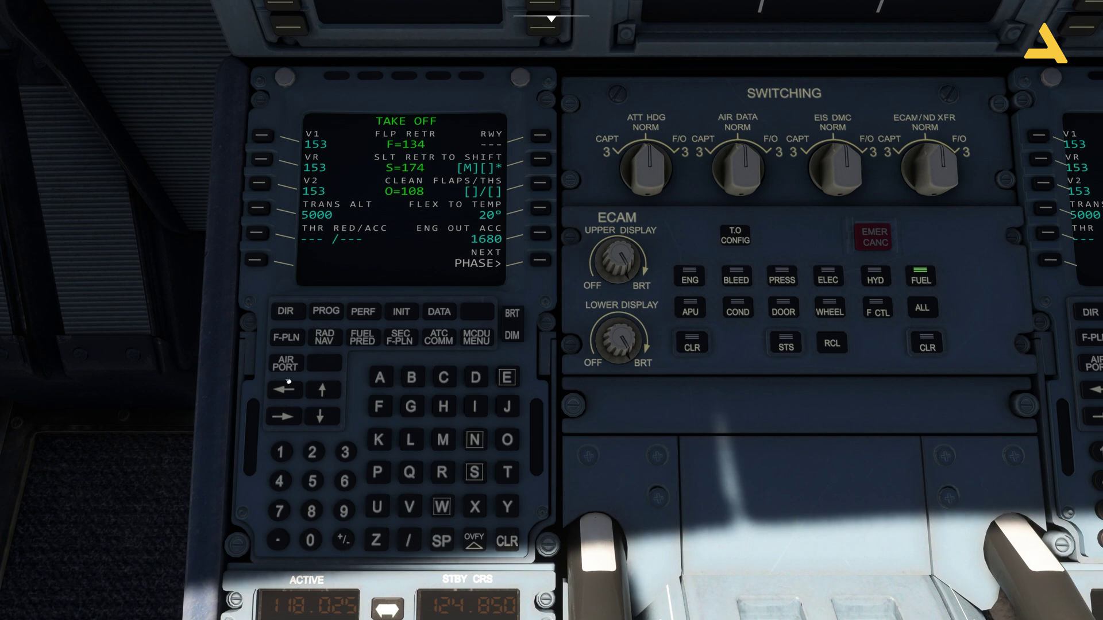
click(280, 452)
click(312, 480)
click(279, 481)
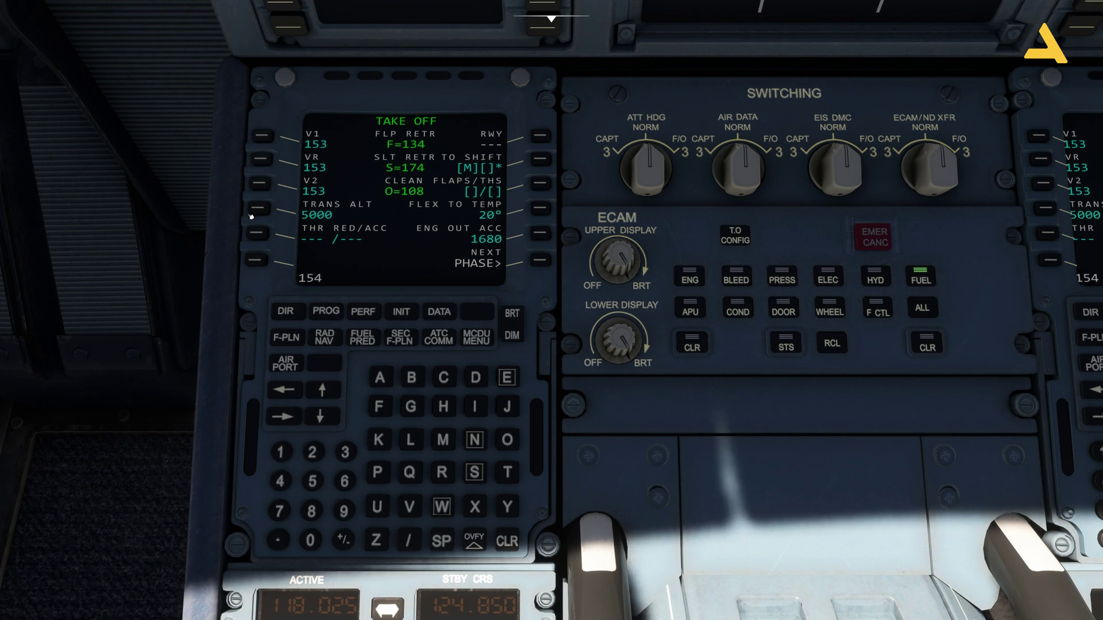
click(259, 184)
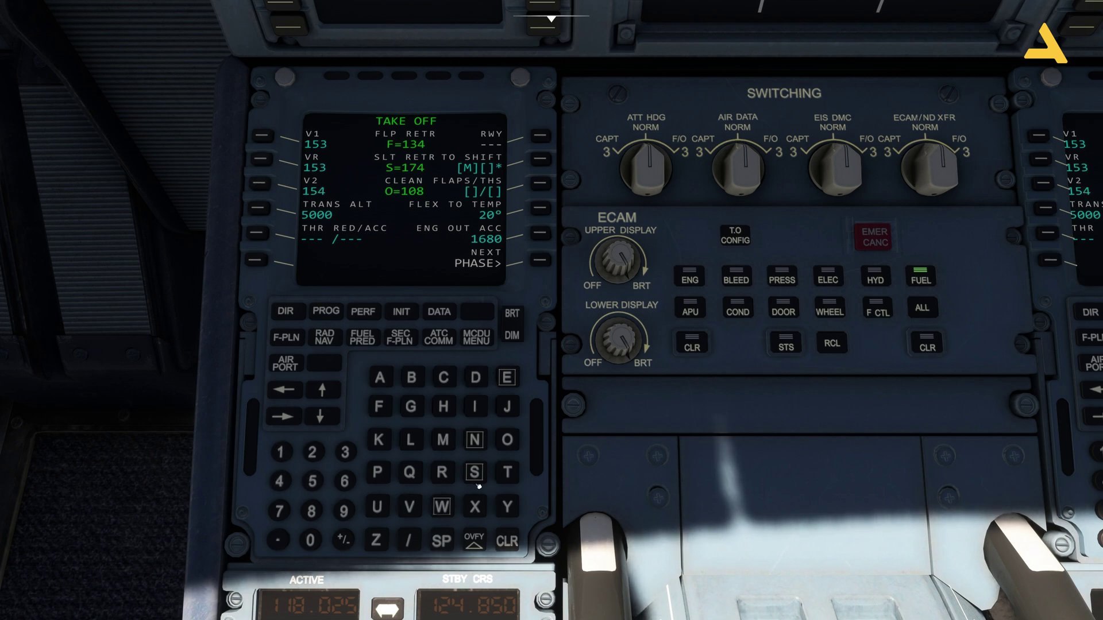
Enter FLEX TO TEMP 67 and flaps 1, then view the runway and pedestal.
click(345, 481)
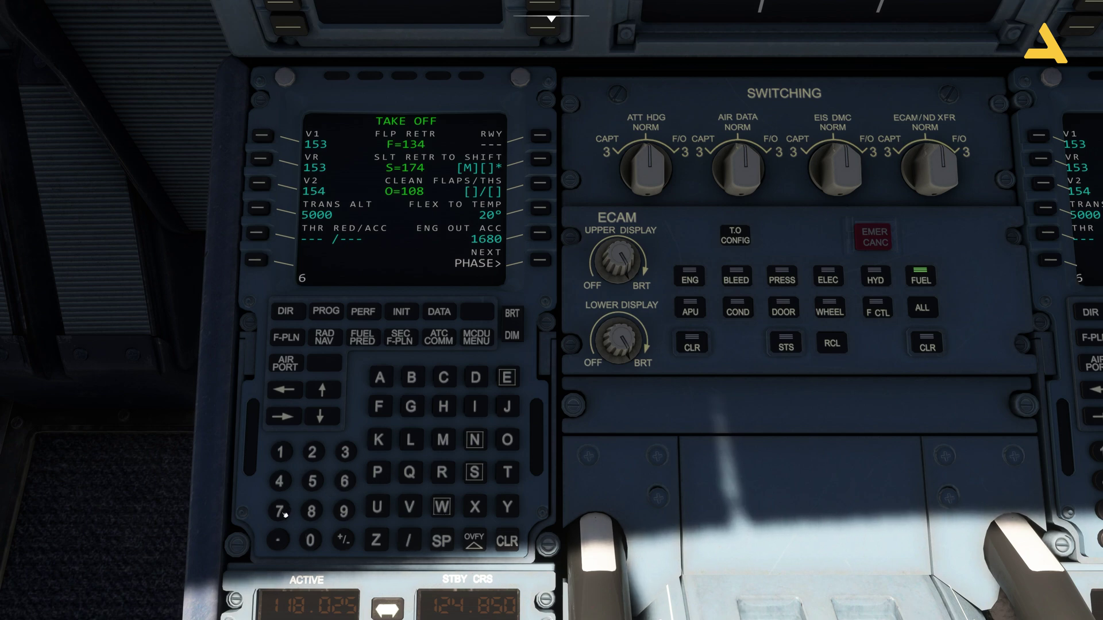
click(280, 511)
click(540, 208)
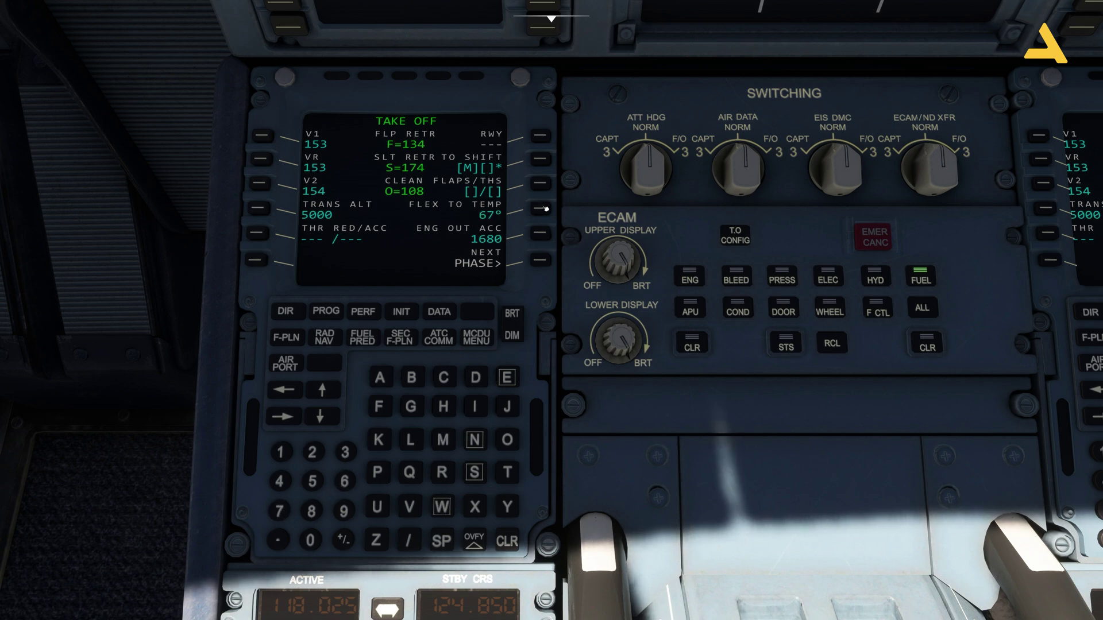
click(280, 452)
click(541, 185)
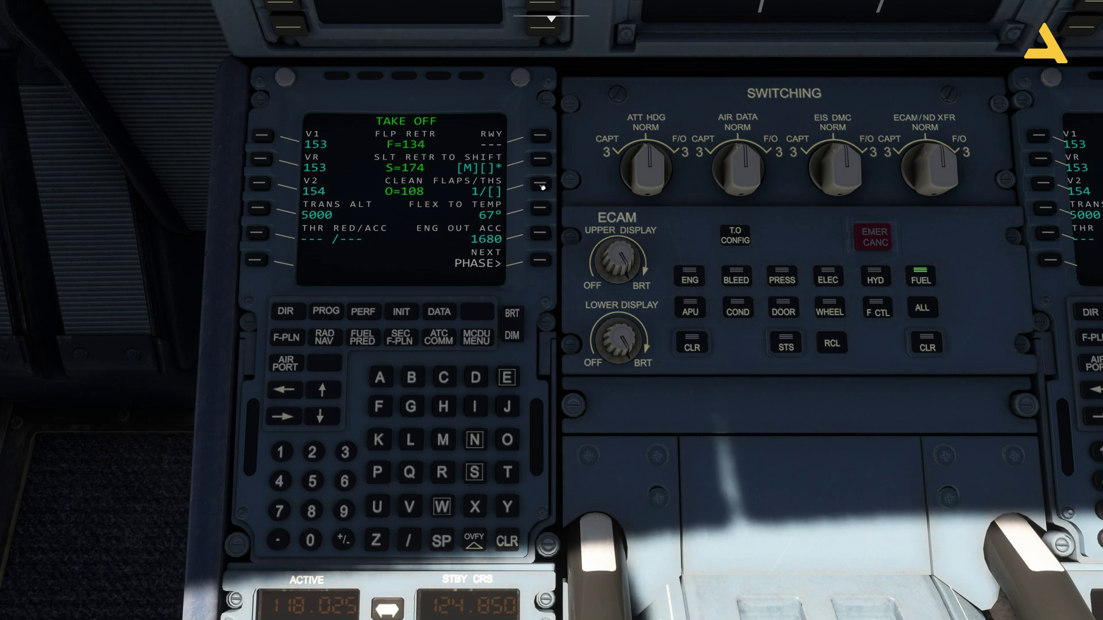
key(ctrl+space)
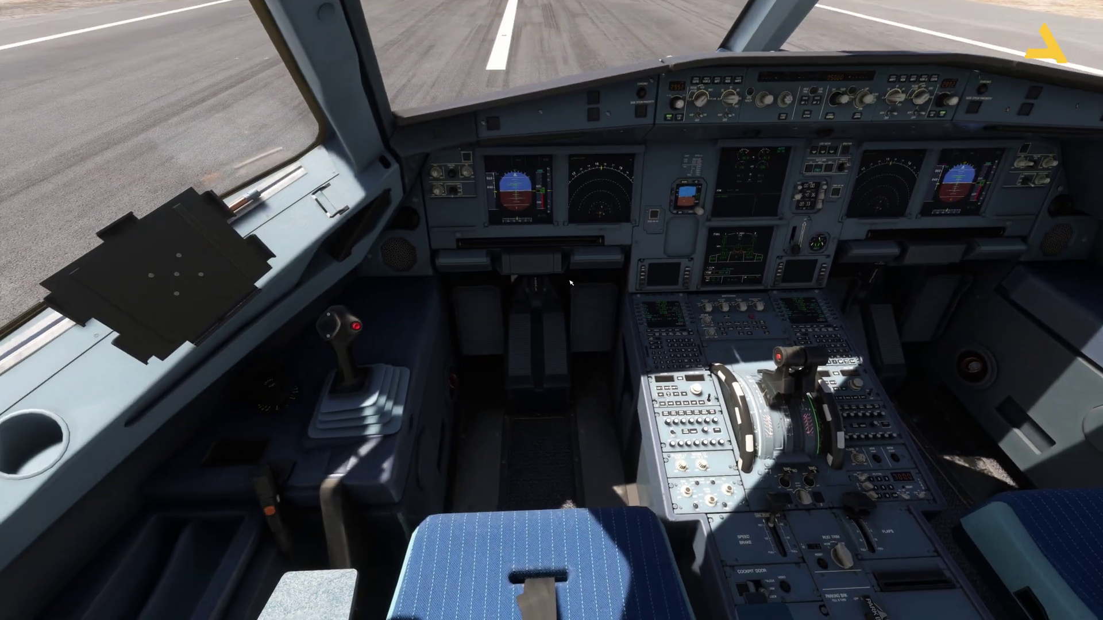
key(alt+2)
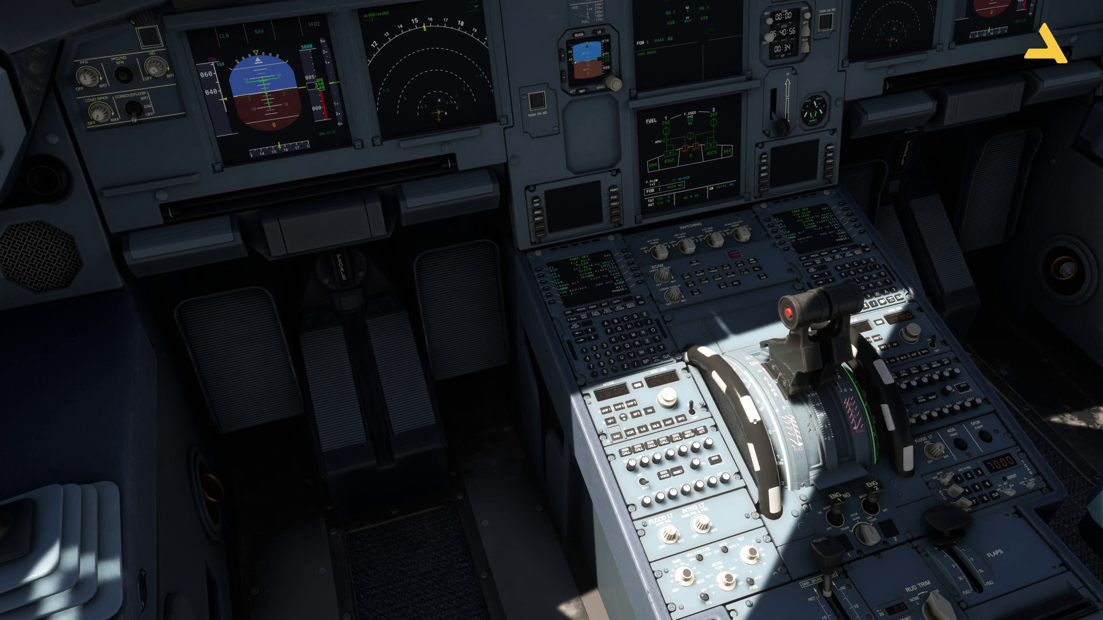
Cycle cockpit cameras between the default runway view and the instrument panel.
key(ctrl+space)
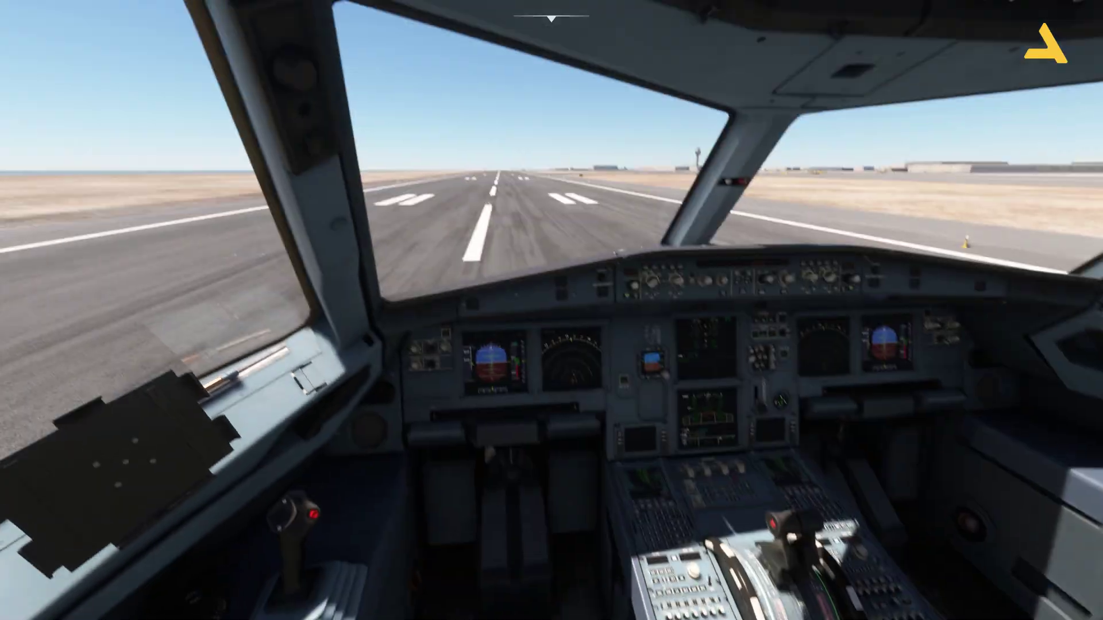
key(alt+1)
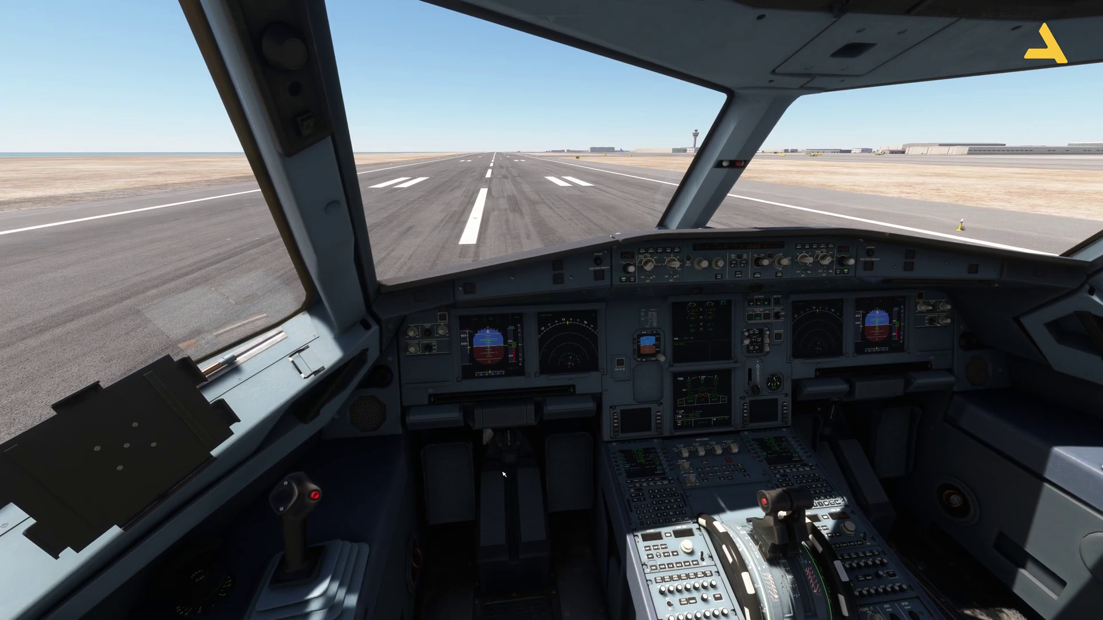
key(ctrl+space)
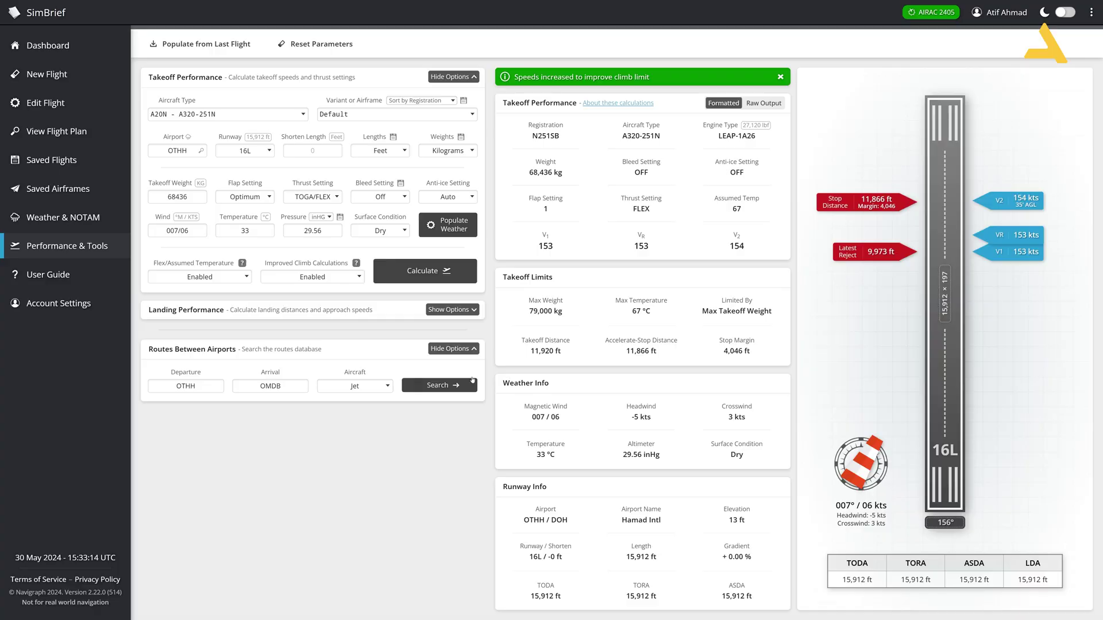
Expand Landing Performance and calculate OMDB 12R: VREF 136, VAPP 141, 8,080 ft actual.
click(452, 310)
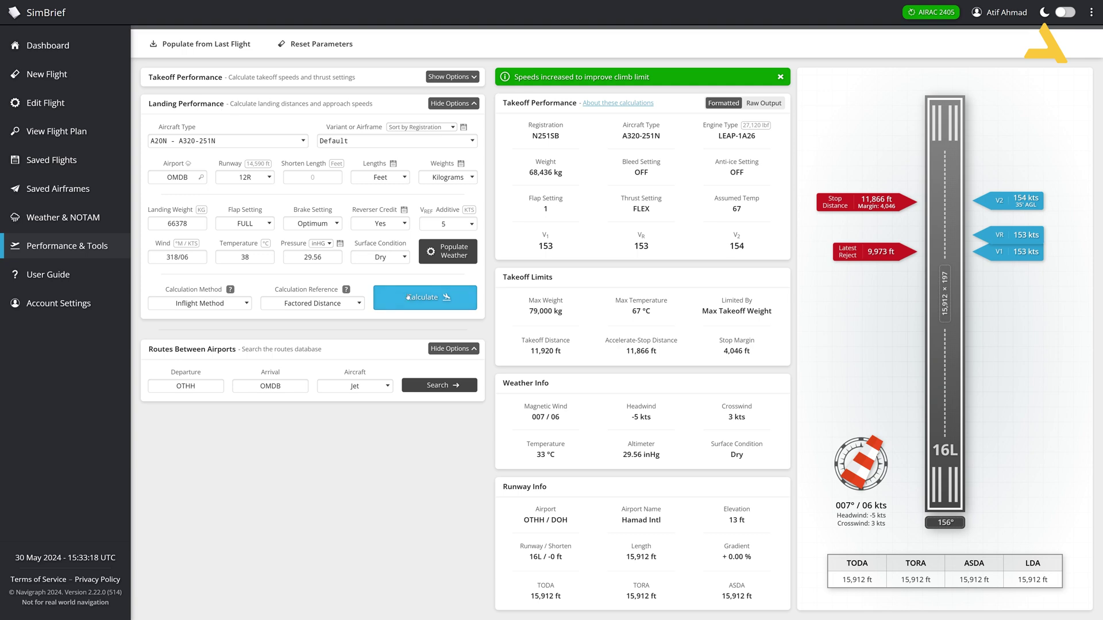
click(472, 303)
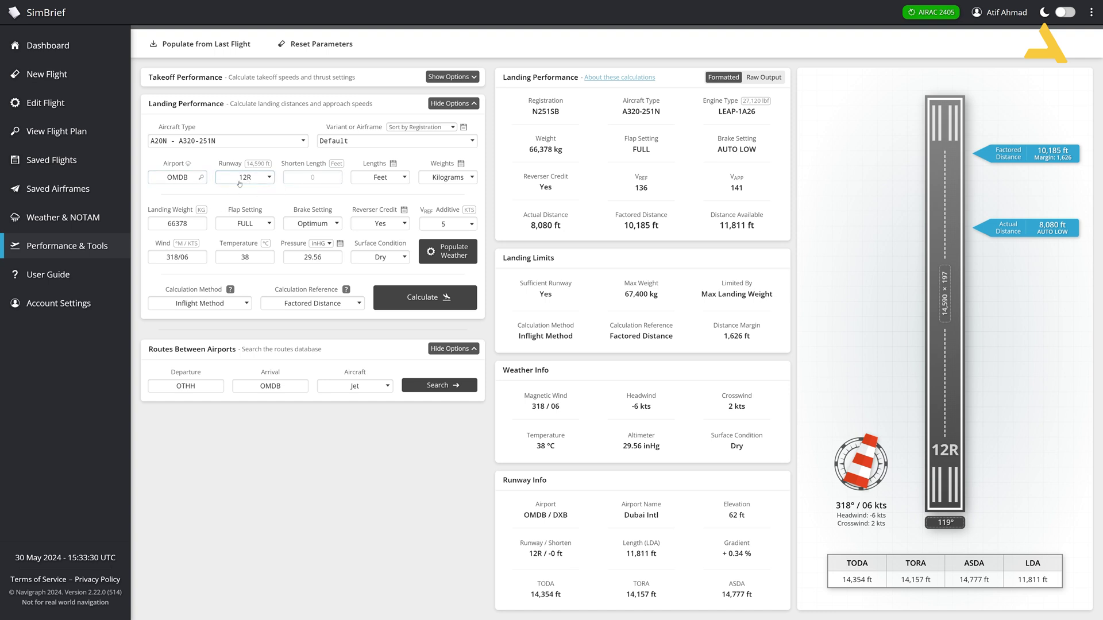
Keep FULL landing flaps and try brake settings, ending on AUTO LOW.
click(269, 225)
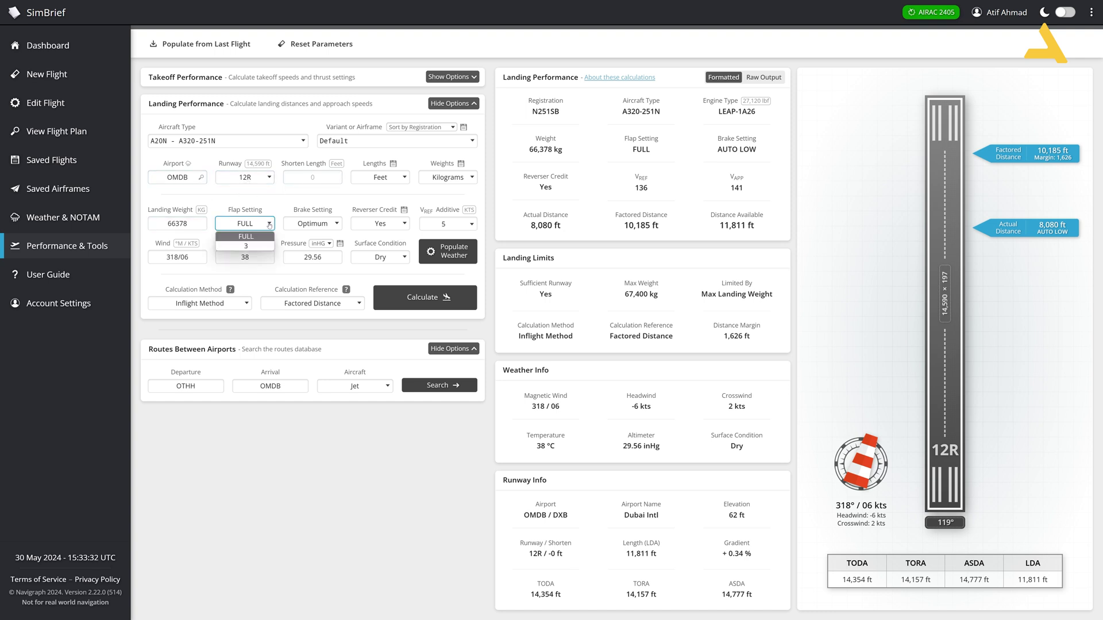
click(253, 237)
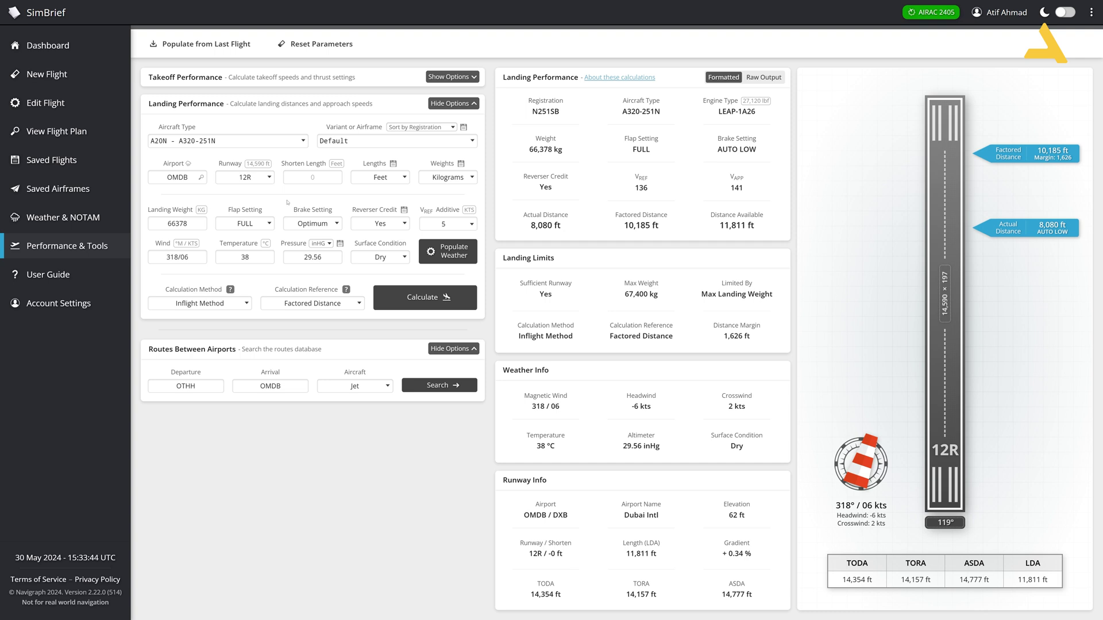
click(313, 224)
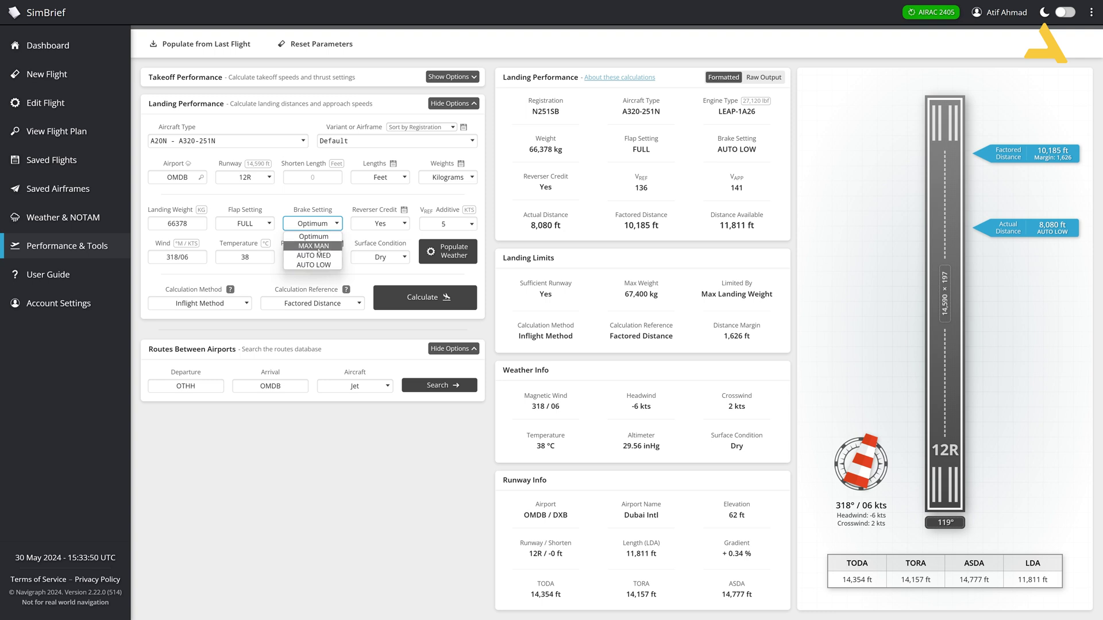
click(318, 247)
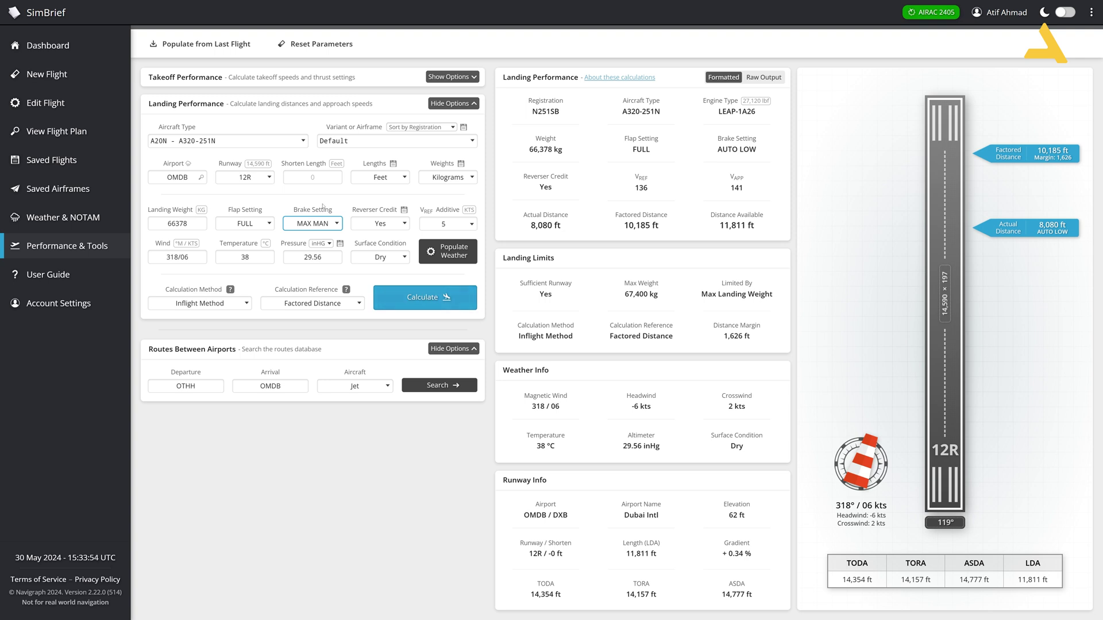
click(328, 225)
click(310, 236)
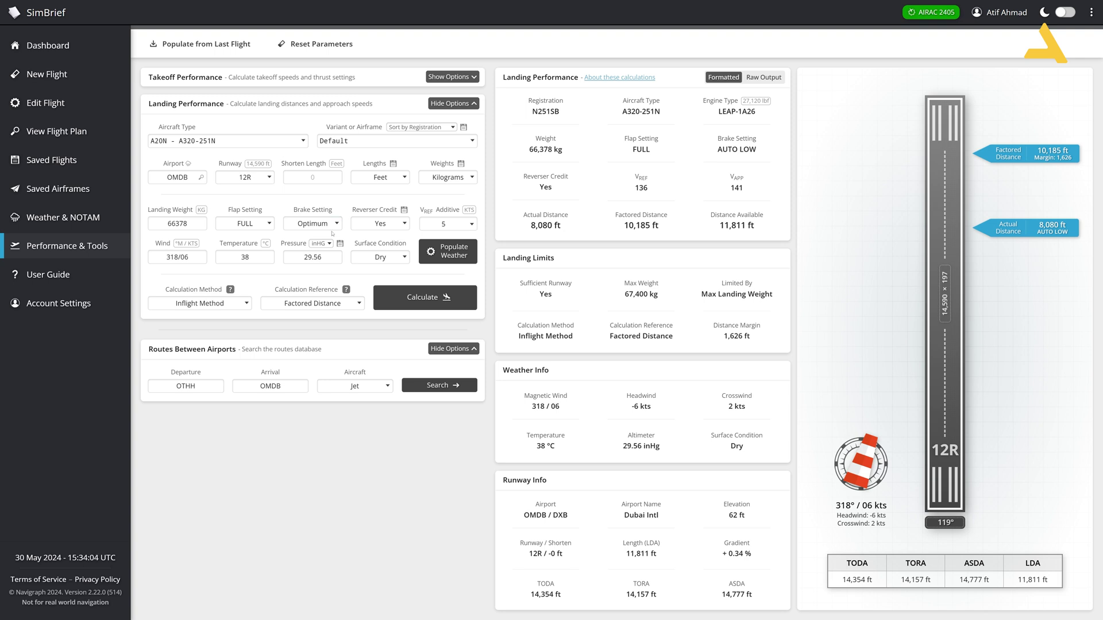
click(332, 226)
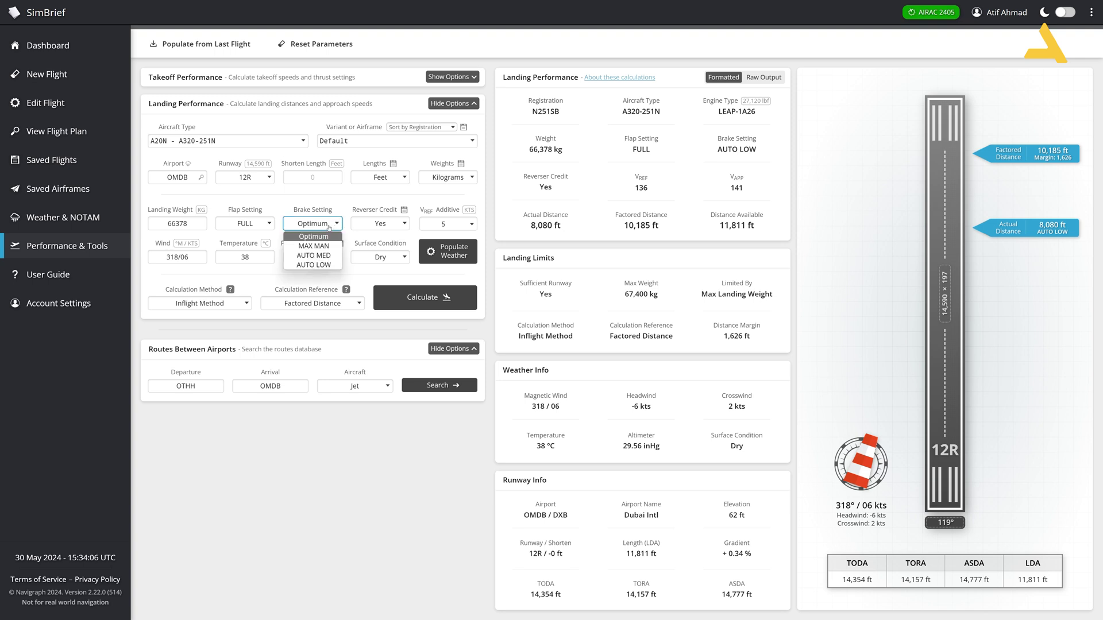
click(313, 265)
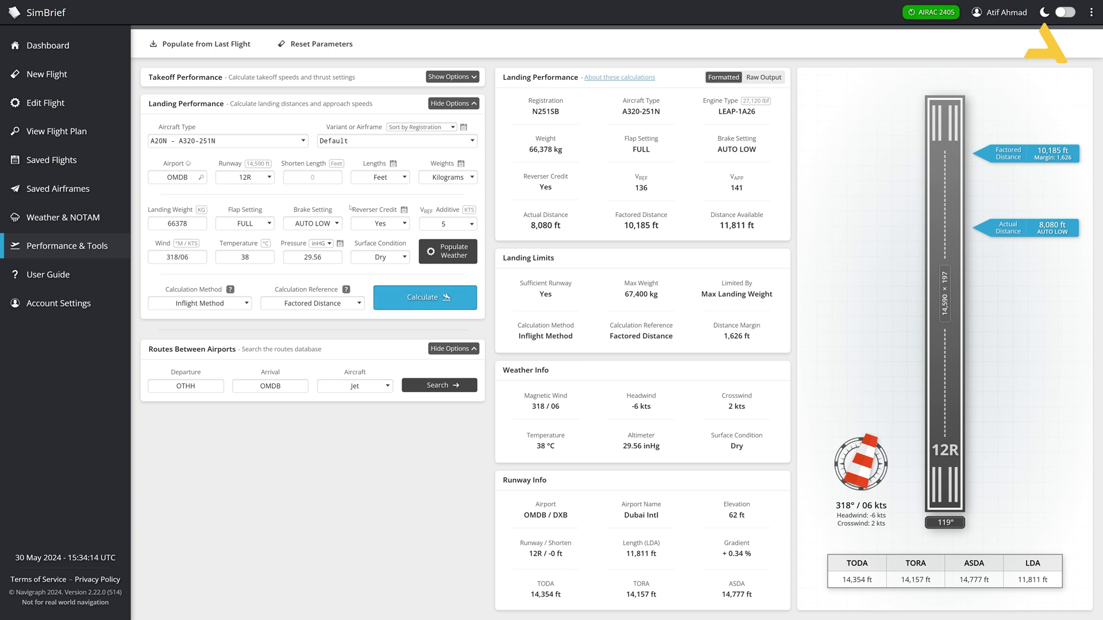
Keep reverser credit at Yes and bring up the Calculation Method choices.
click(407, 224)
click(408, 224)
click(425, 219)
click(207, 304)
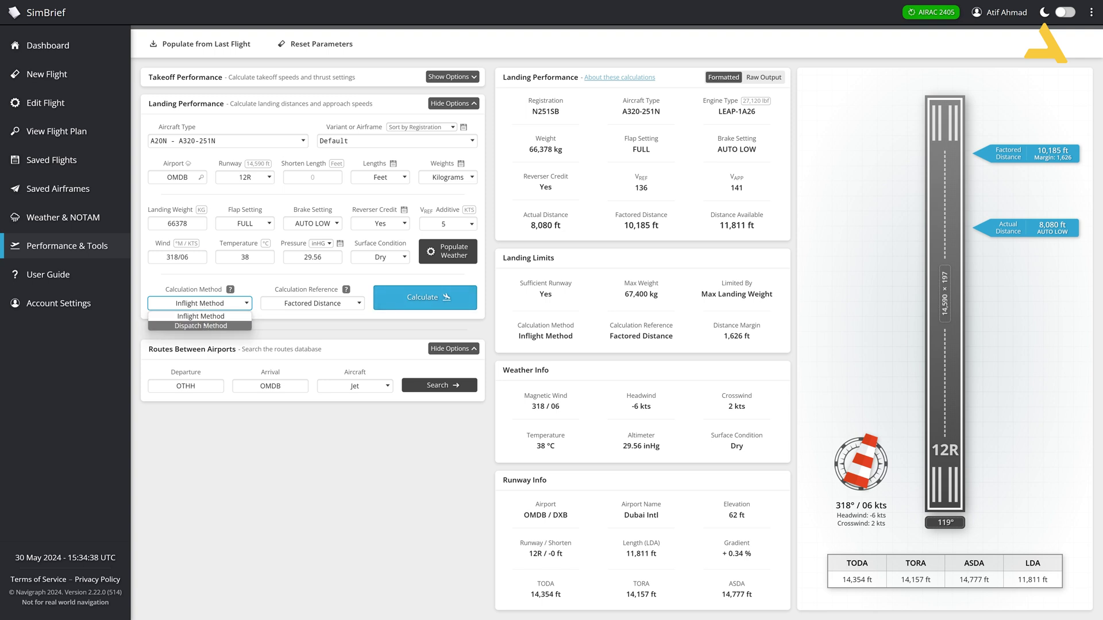
Use Inflight Method with Factored Distance reference and recalculate landing performance.
click(204, 325)
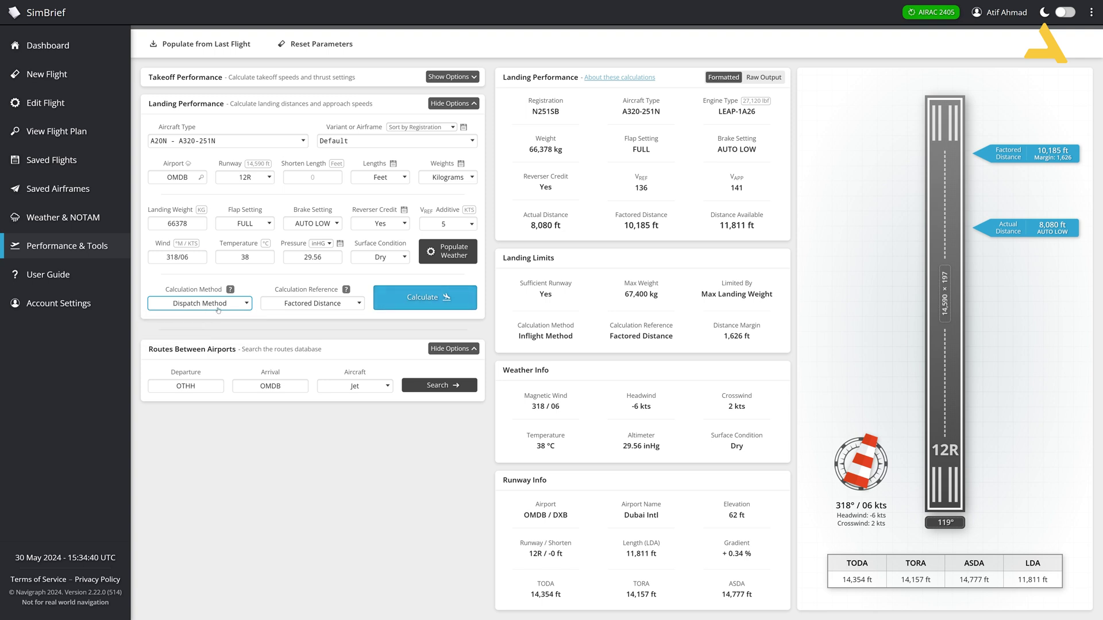
click(218, 307)
click(217, 316)
click(314, 306)
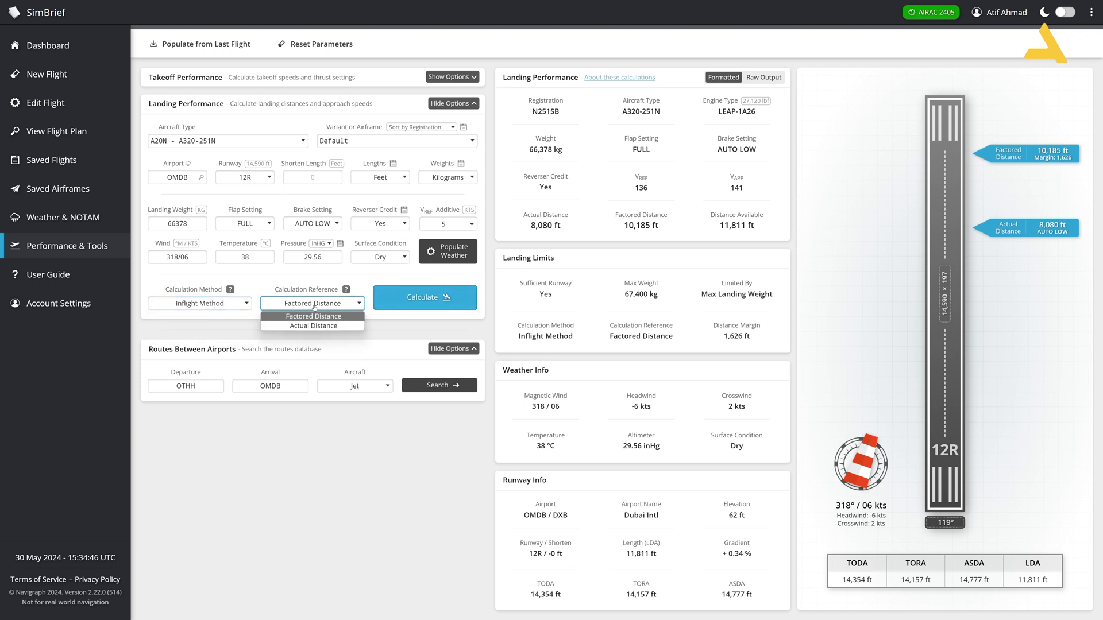
click(314, 305)
click(314, 306)
click(314, 303)
click(314, 280)
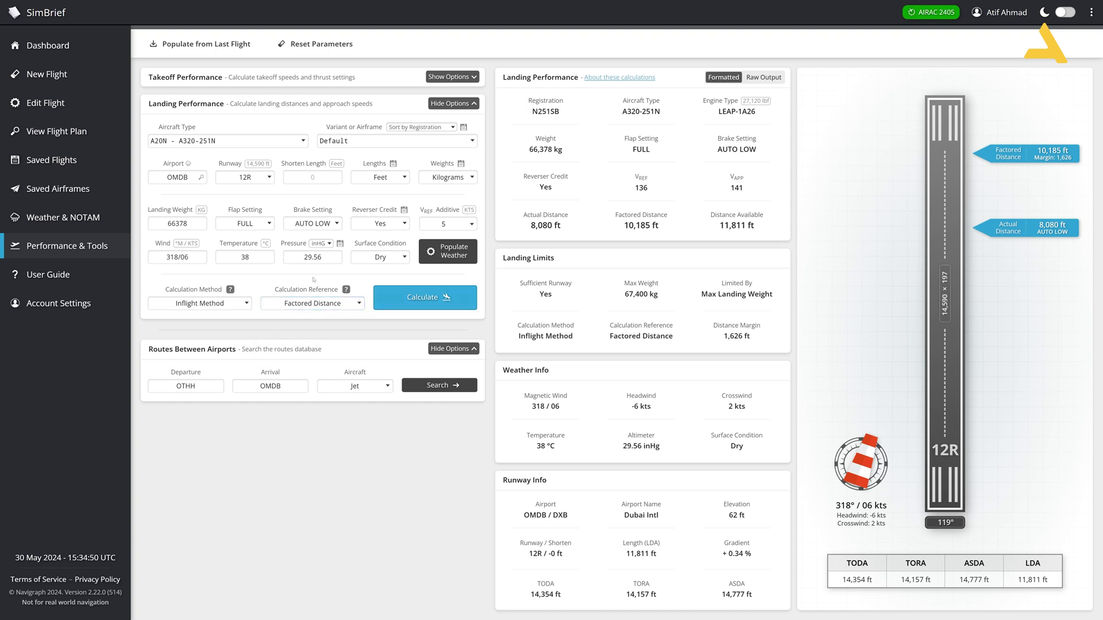
click(410, 306)
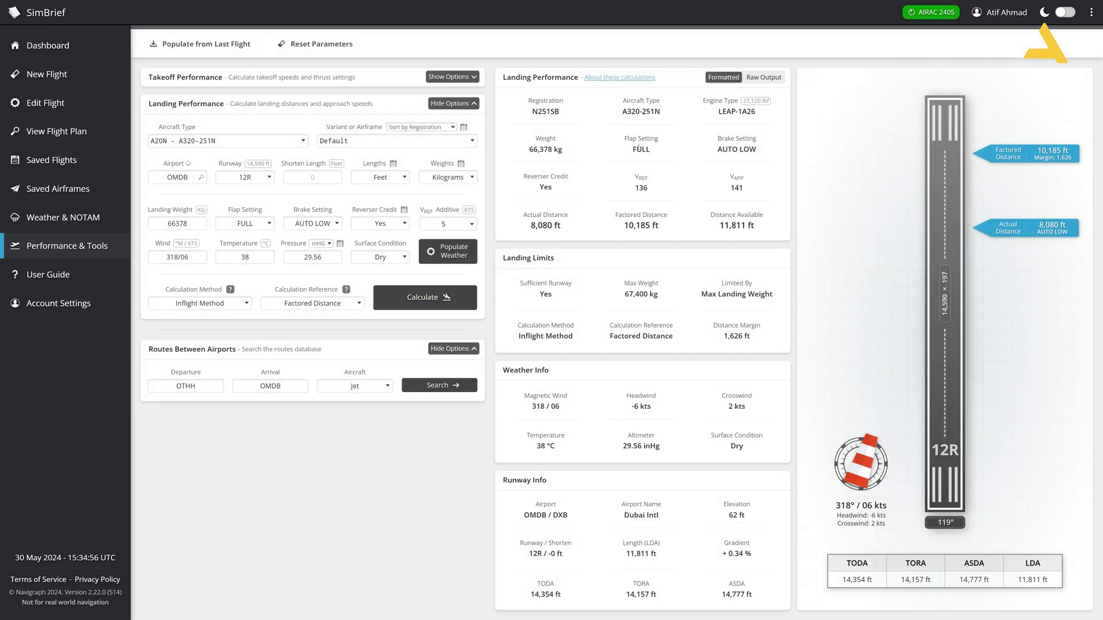
Keep FULL flaps, switch braking to Optimum and recalculate.
click(262, 225)
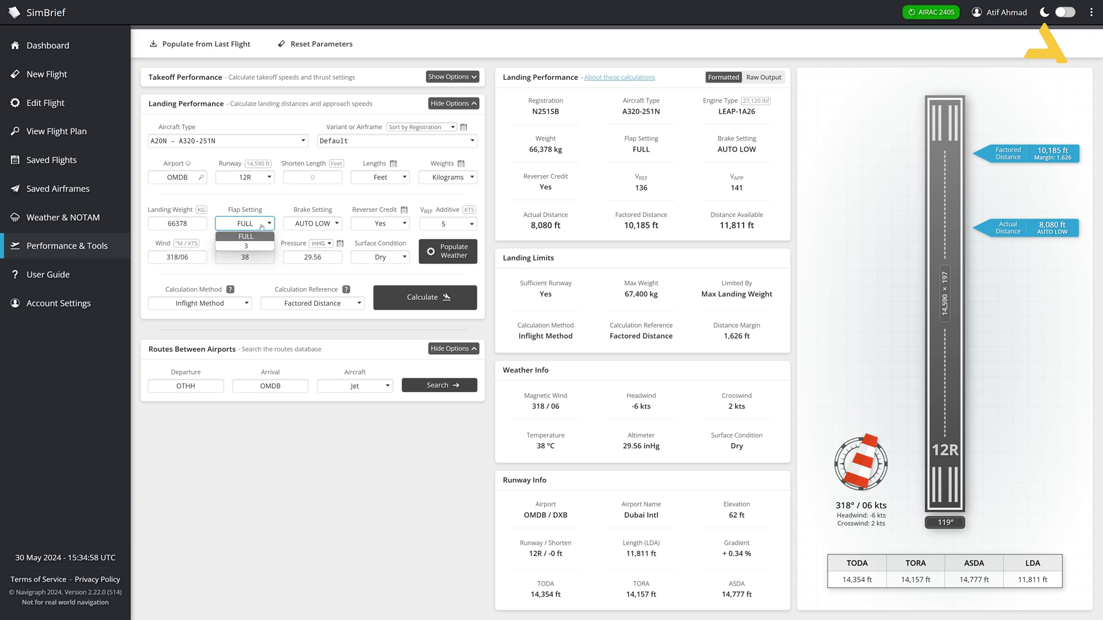
click(262, 226)
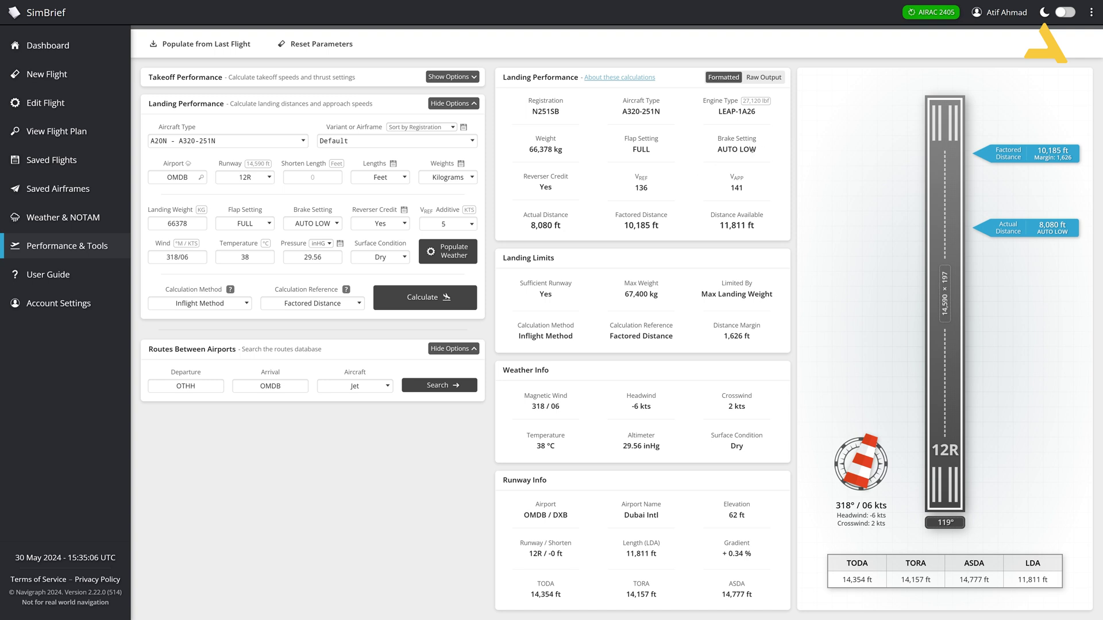
click(332, 224)
click(313, 236)
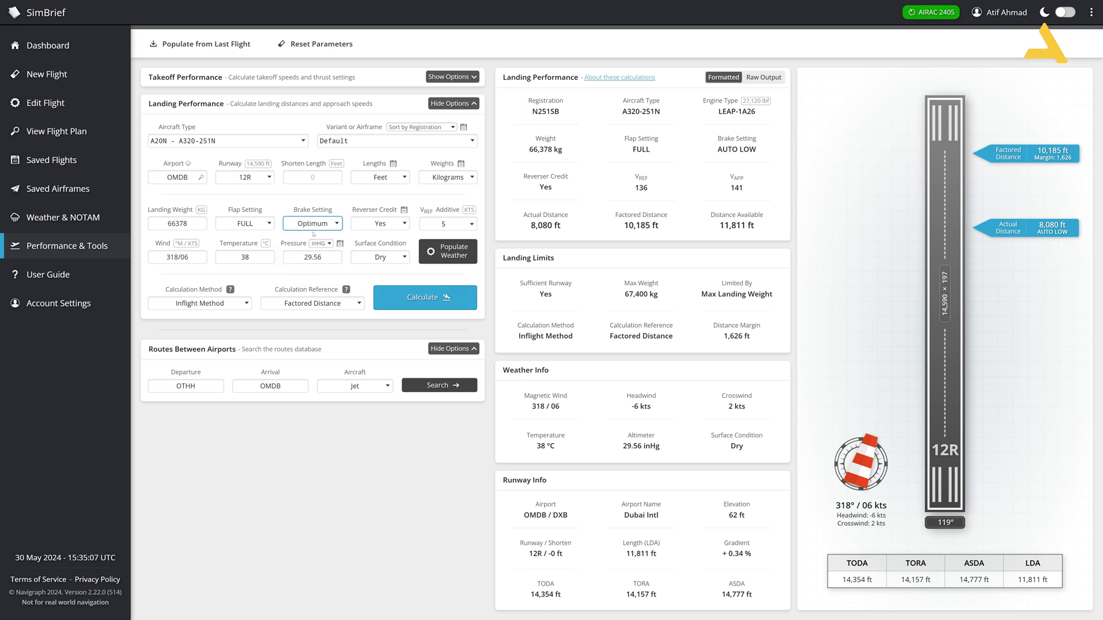
click(417, 299)
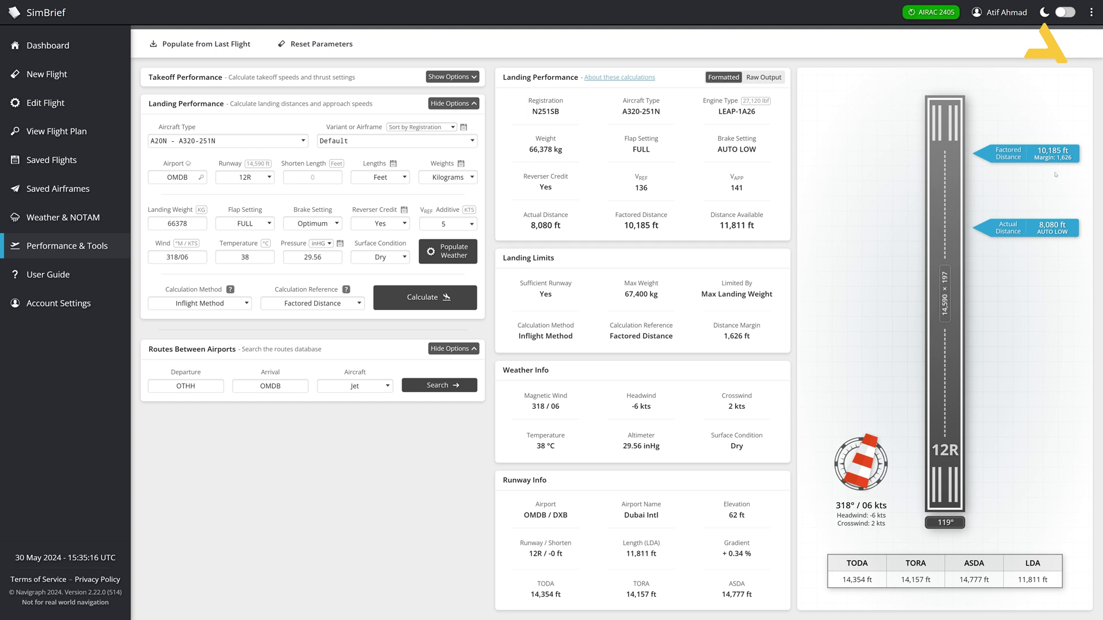
Swap to the takeoff inputs and recalculate OTHH 16L: V1 153, VR 153, V2 154.
click(454, 103)
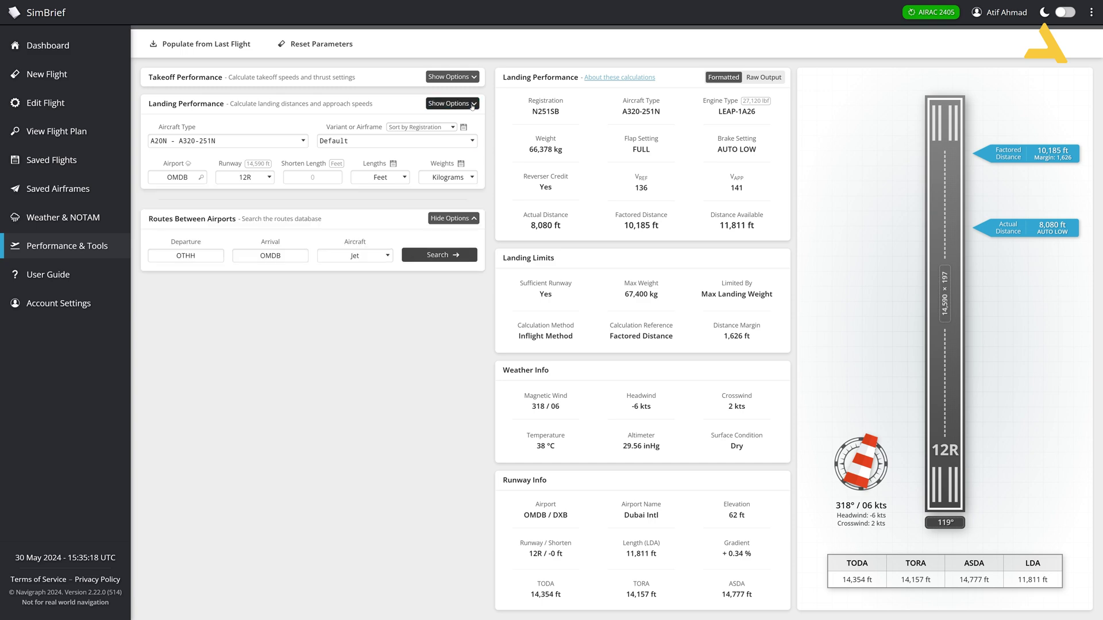
click(451, 76)
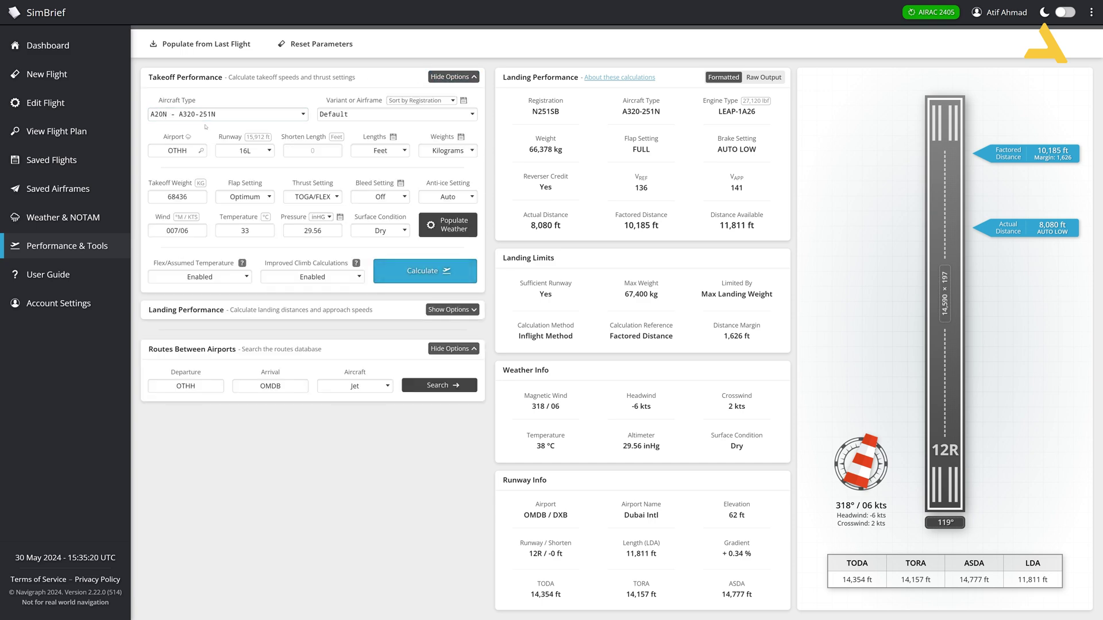
click(425, 277)
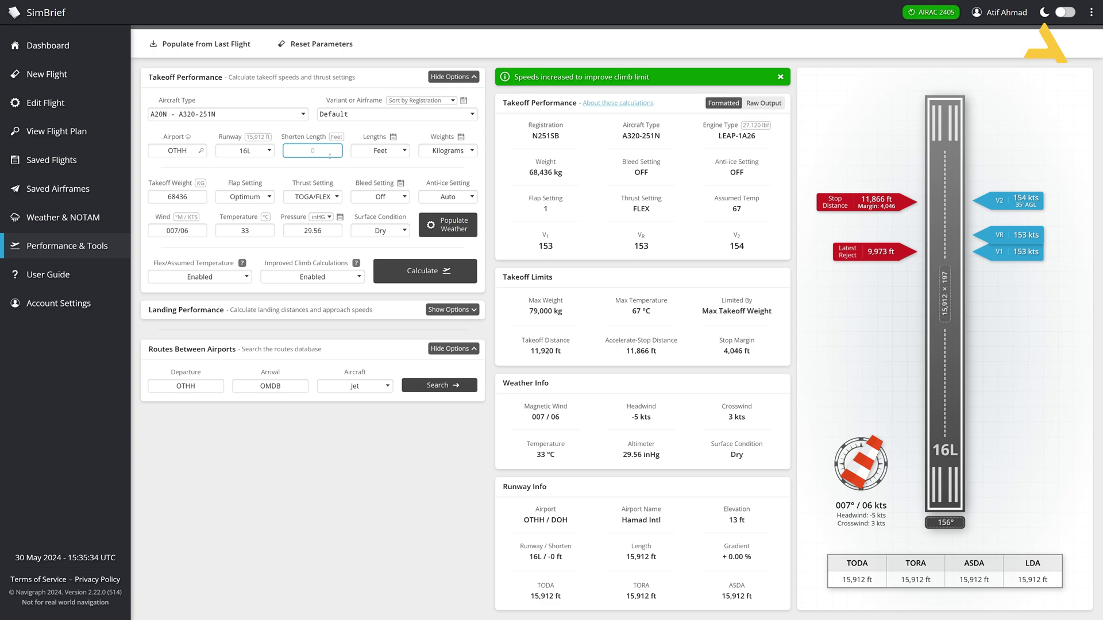
text(12)
click(423, 272)
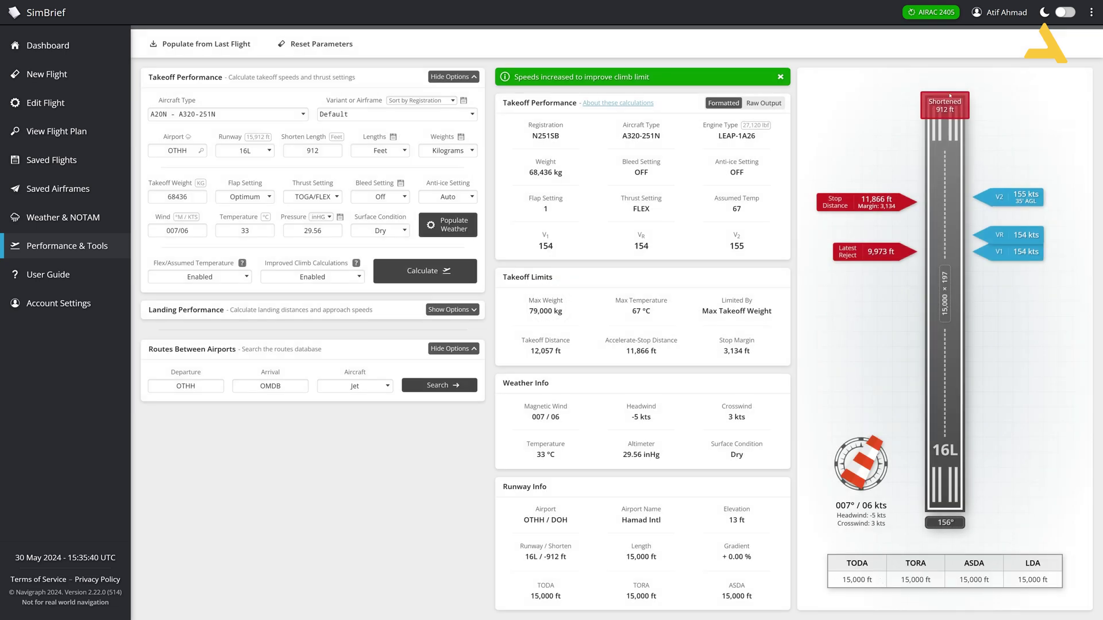
click(307, 150)
text(1)
key(Return)
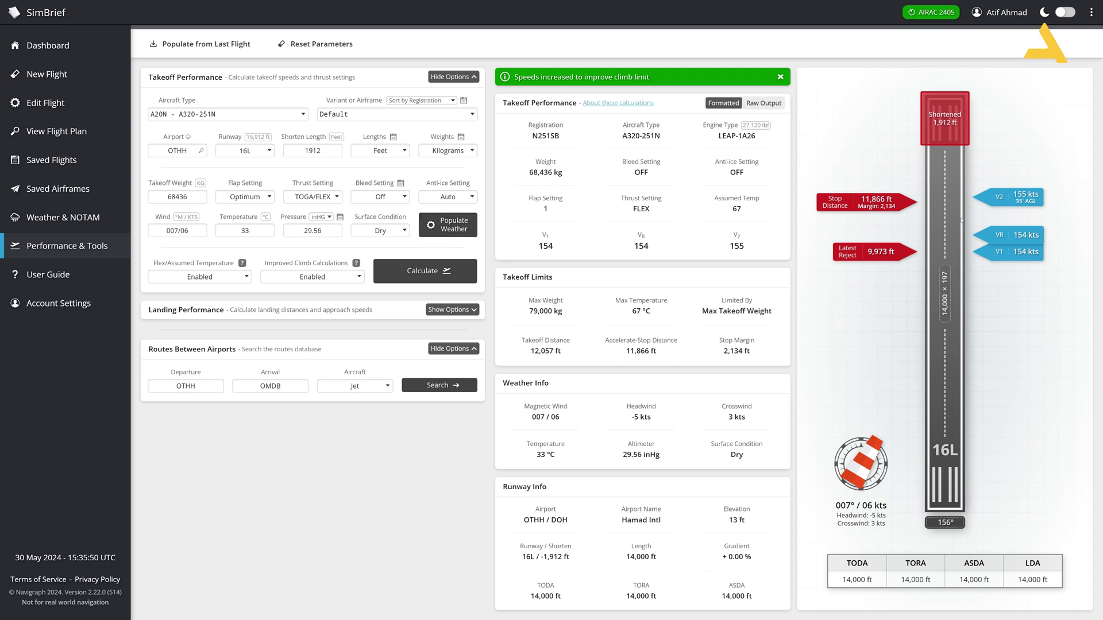
double_click(315, 153)
text(3000)
click(444, 267)
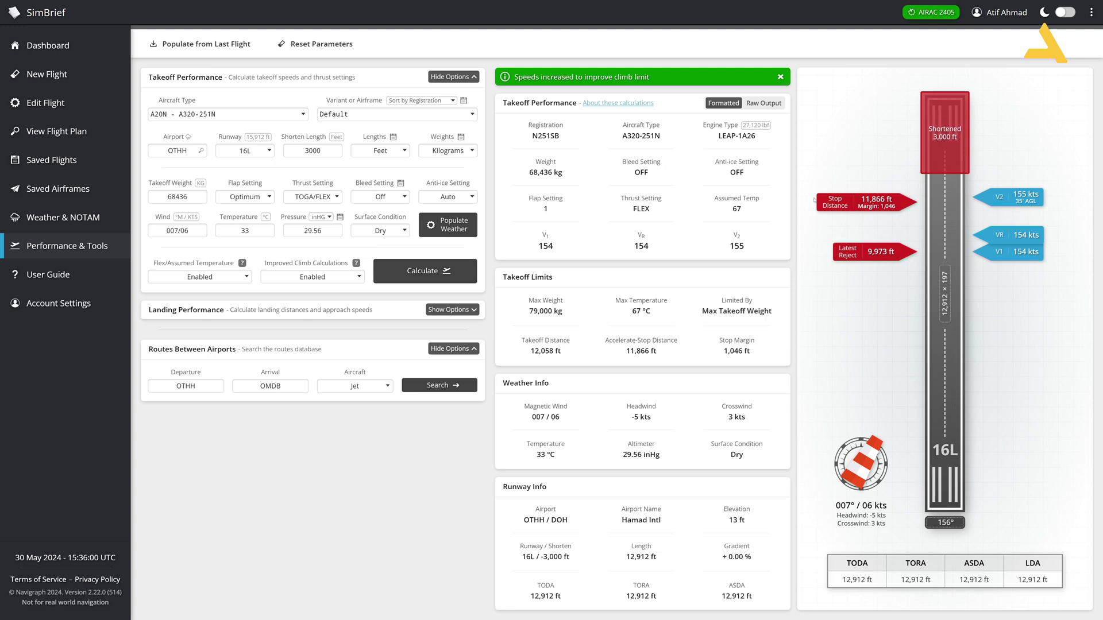
double_click(312, 151)
text(4000)
key(Return)
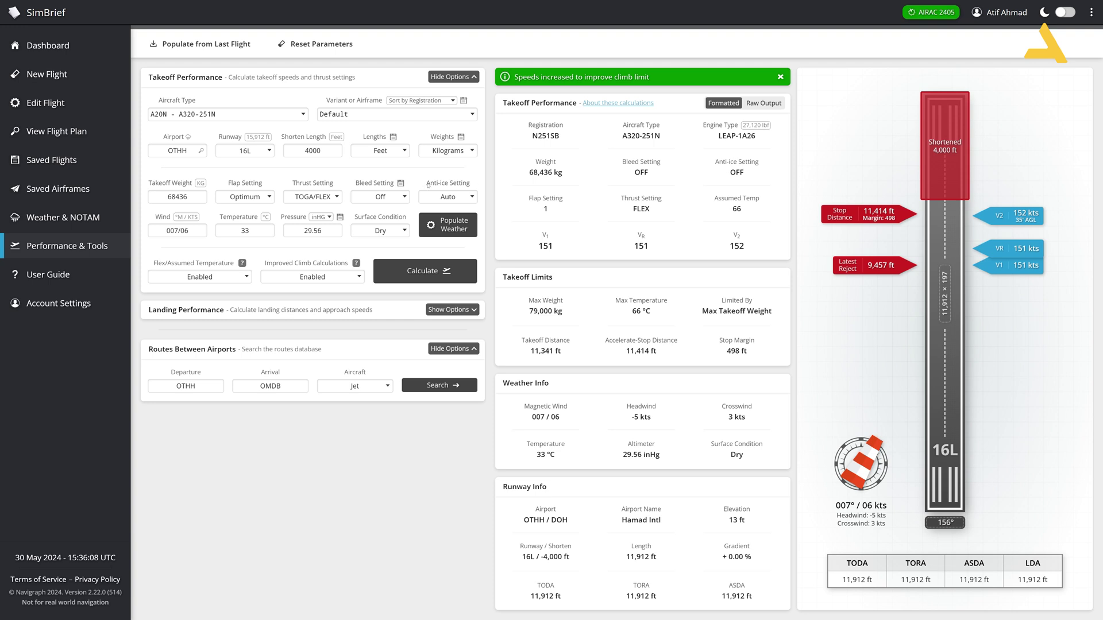
key(Tab)
text(60000)
click(423, 272)
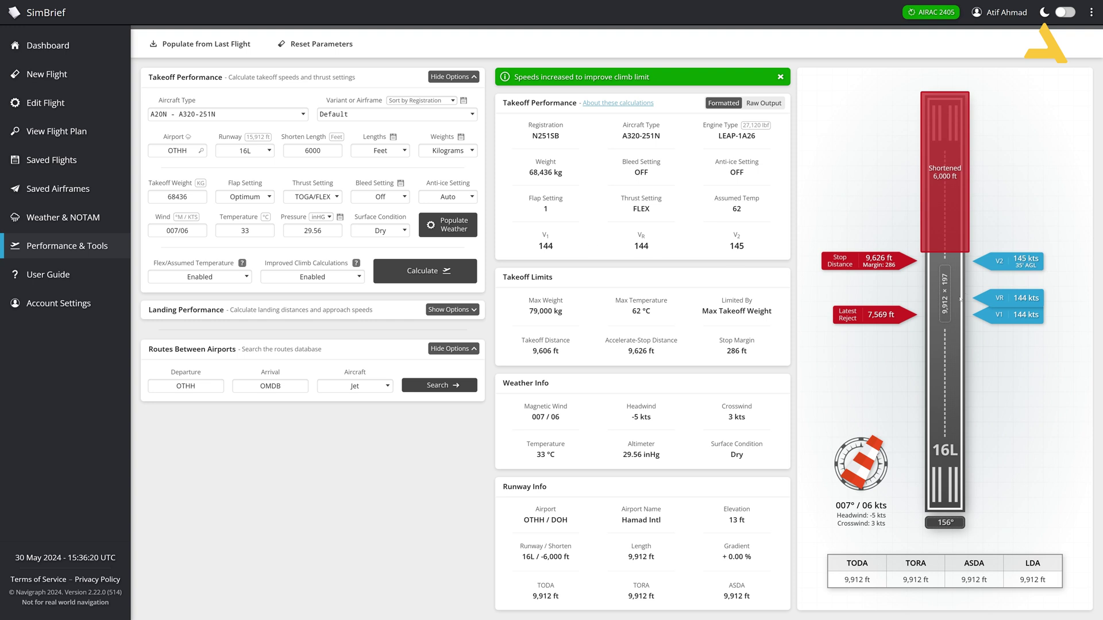
double_click(325, 150)
text(0)
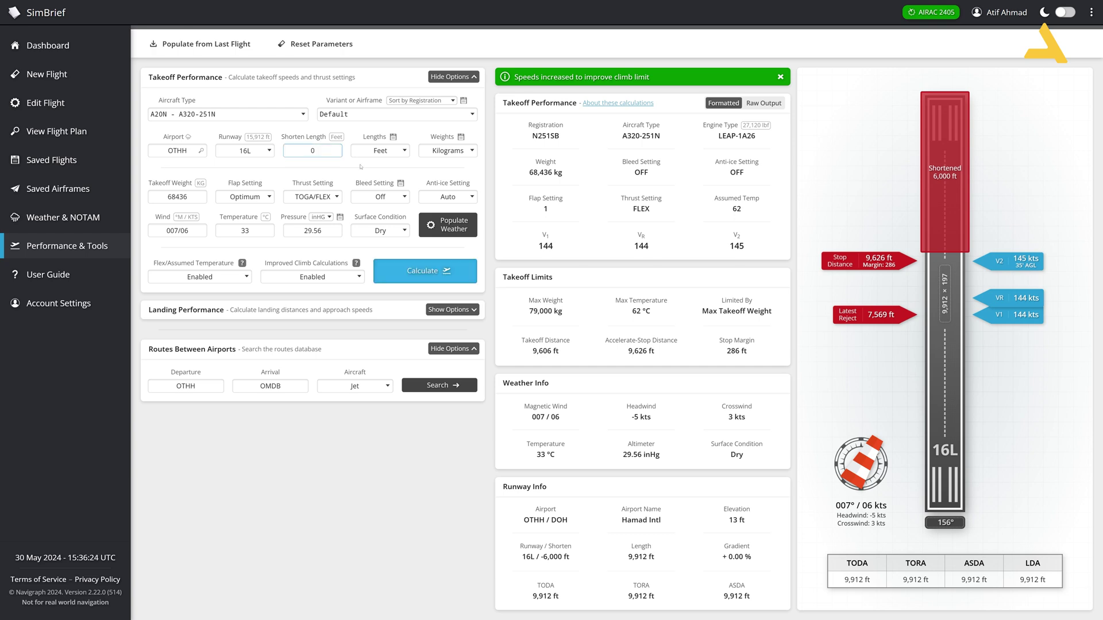
click(397, 270)
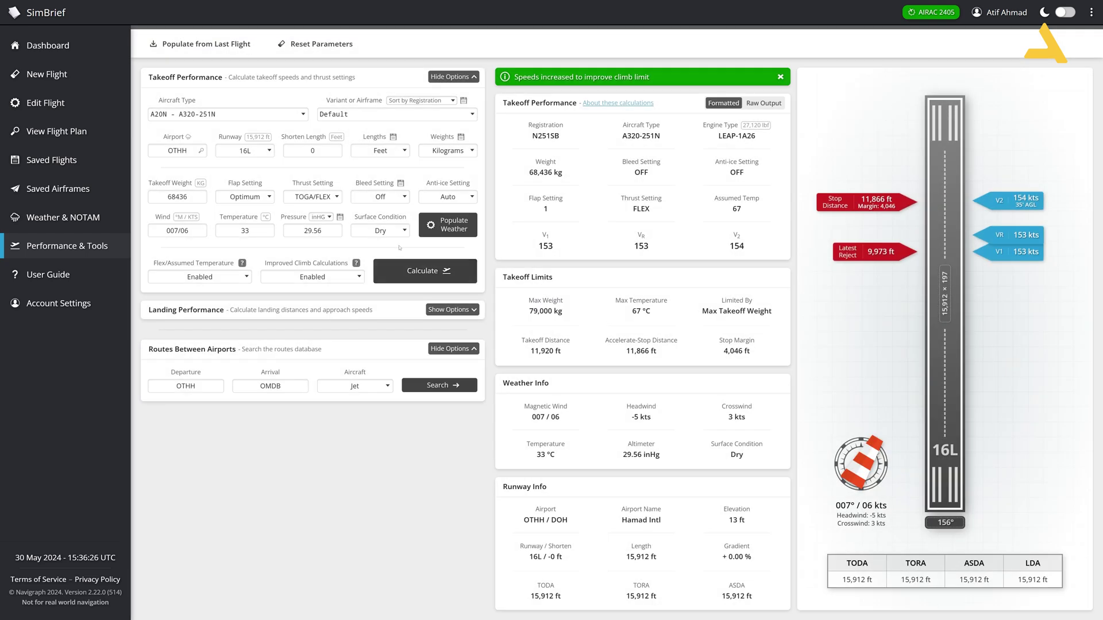
click(454, 76)
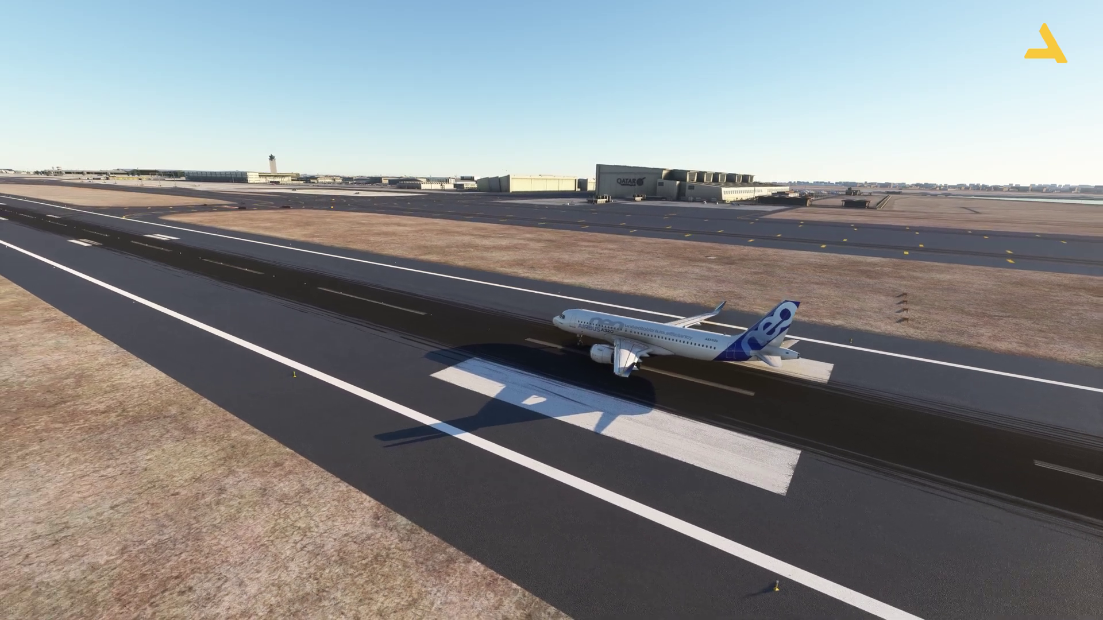